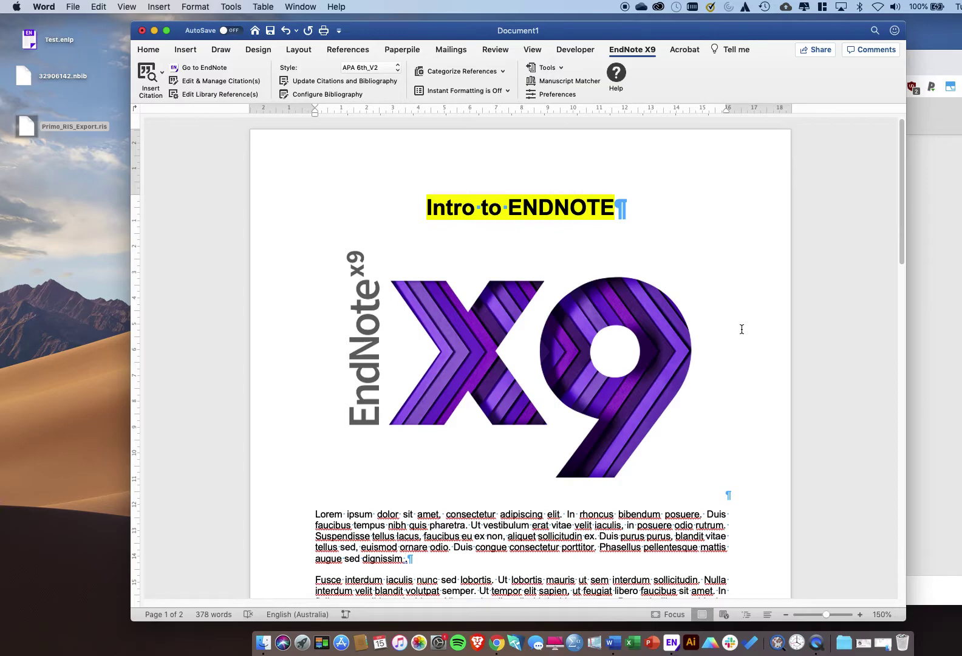
- Switch to EndNote to view the Test.enlp library and reposition its window lower over the document
click(671, 642)
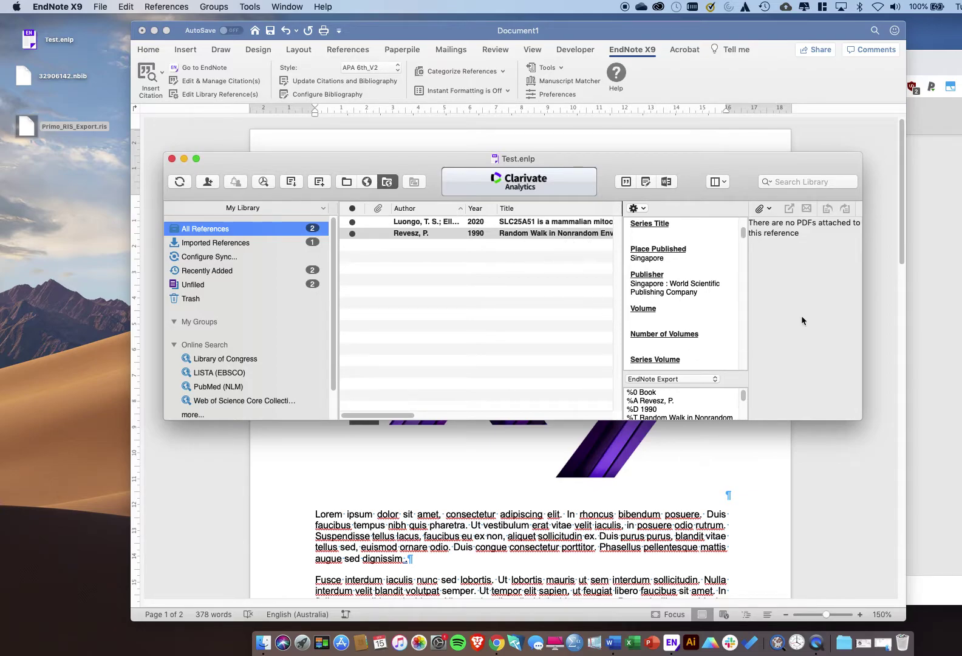
drag(638, 163, 618, 201)
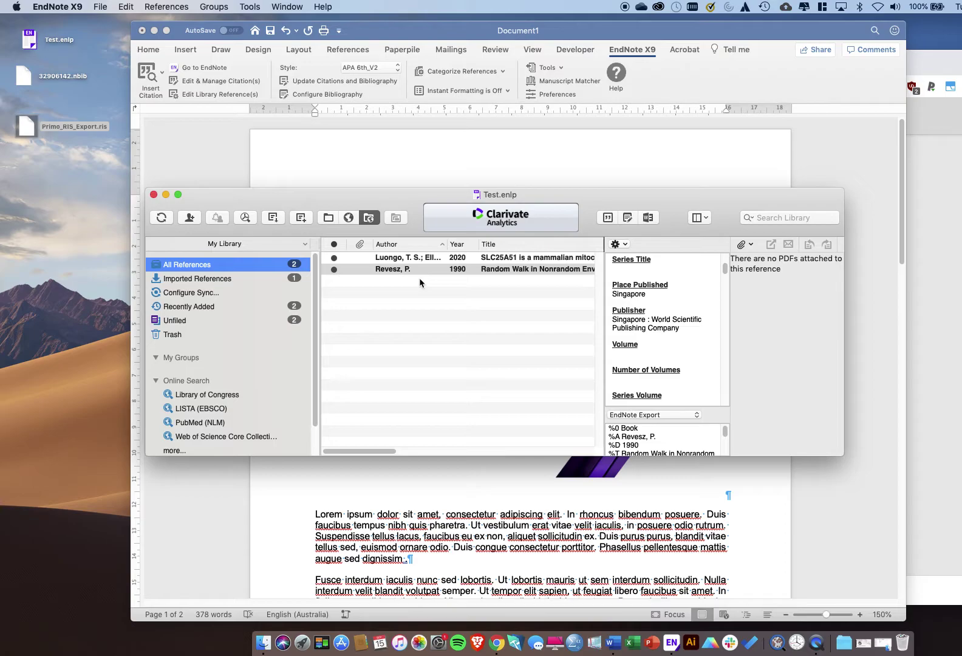
drag(406, 198, 417, 280)
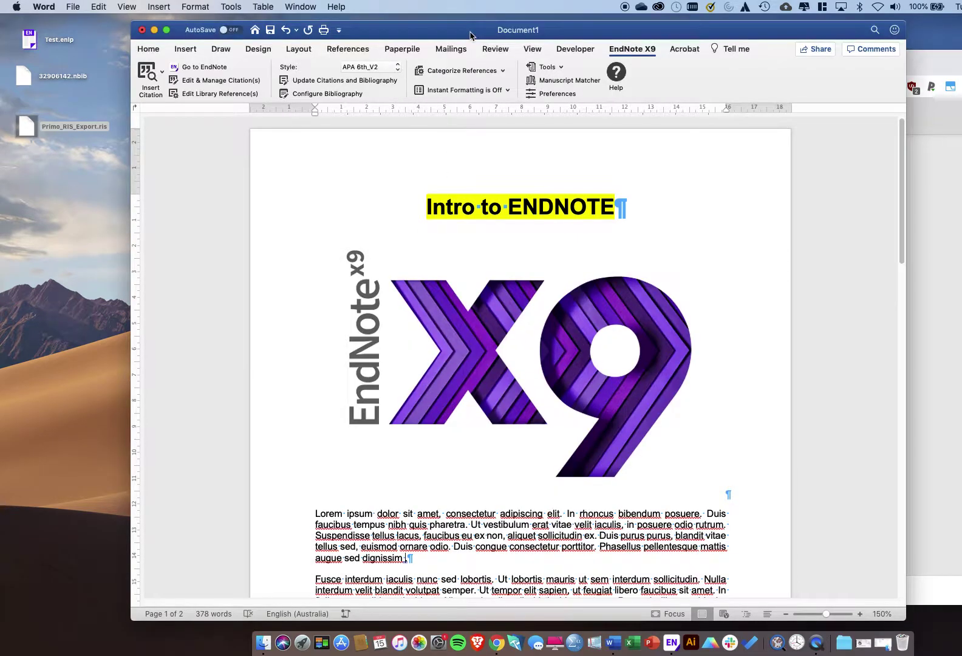
- In the Word document, add a placeholder author-year citation dated 2019 after "dignissim" in the first paragraph and highlight it yellow
click(469, 34)
scroll(521, 303, down, 5)
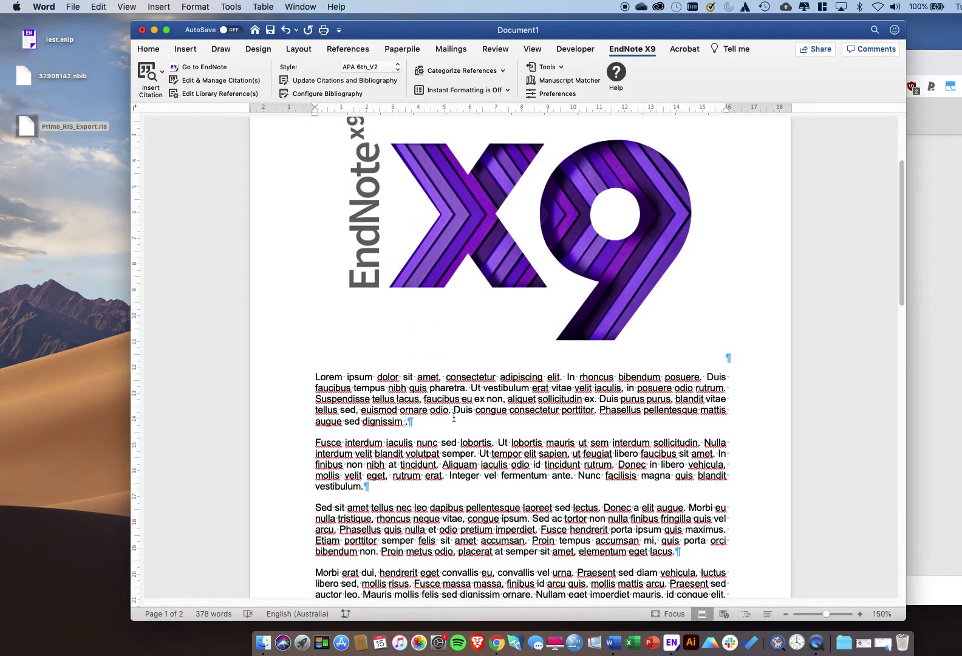
scroll(461, 424, down, 1)
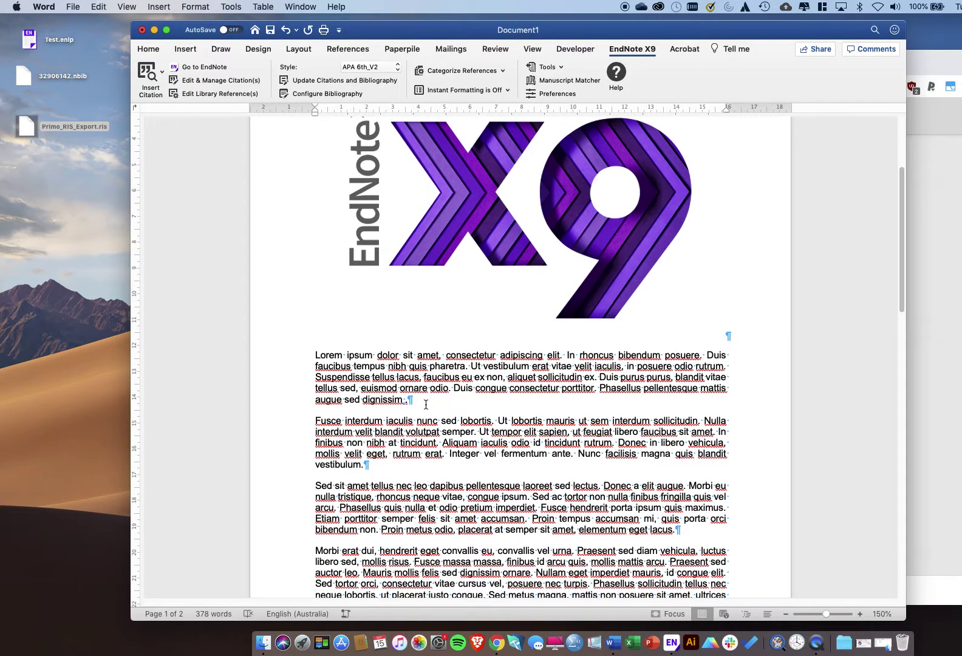
text((Jones, 2019))
shift+click(405, 399)
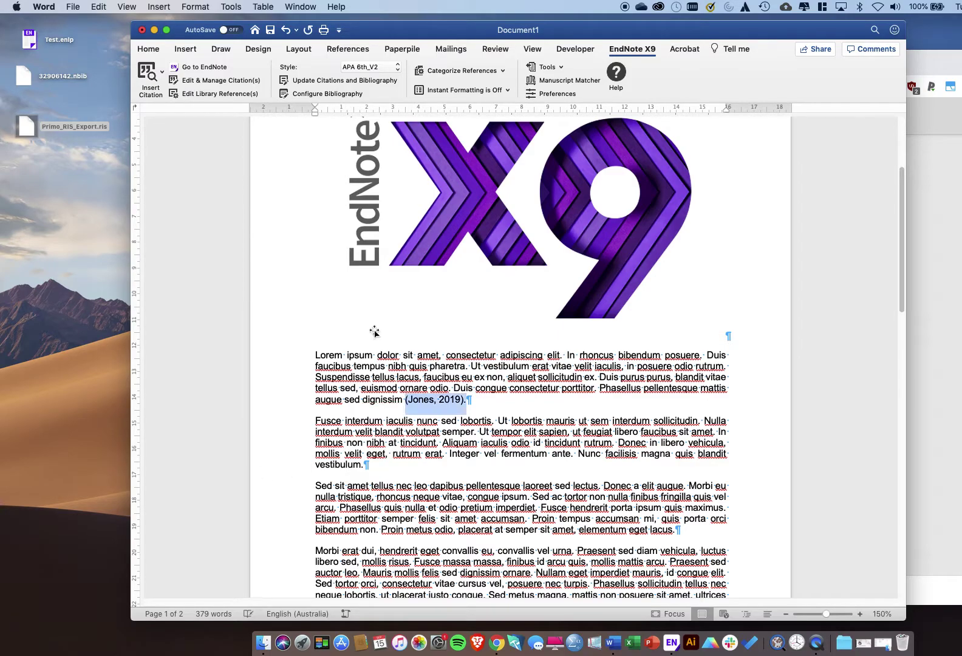
click(148, 49)
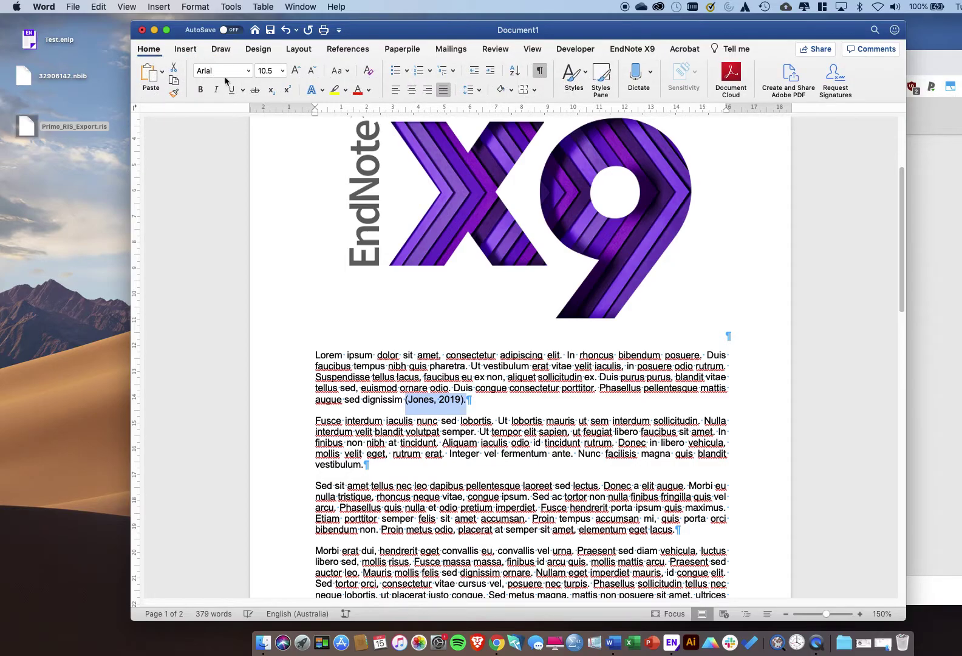
click(334, 89)
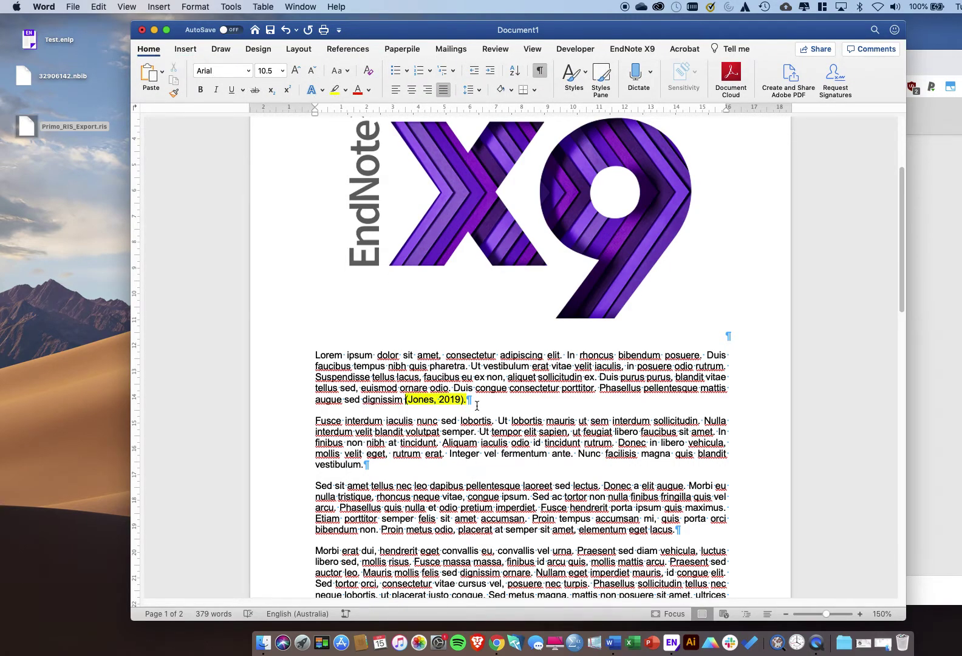
- Delete the highlighted placeholder citation from the end of the first paragraph
key(BackSpace)
key(BackSpace)
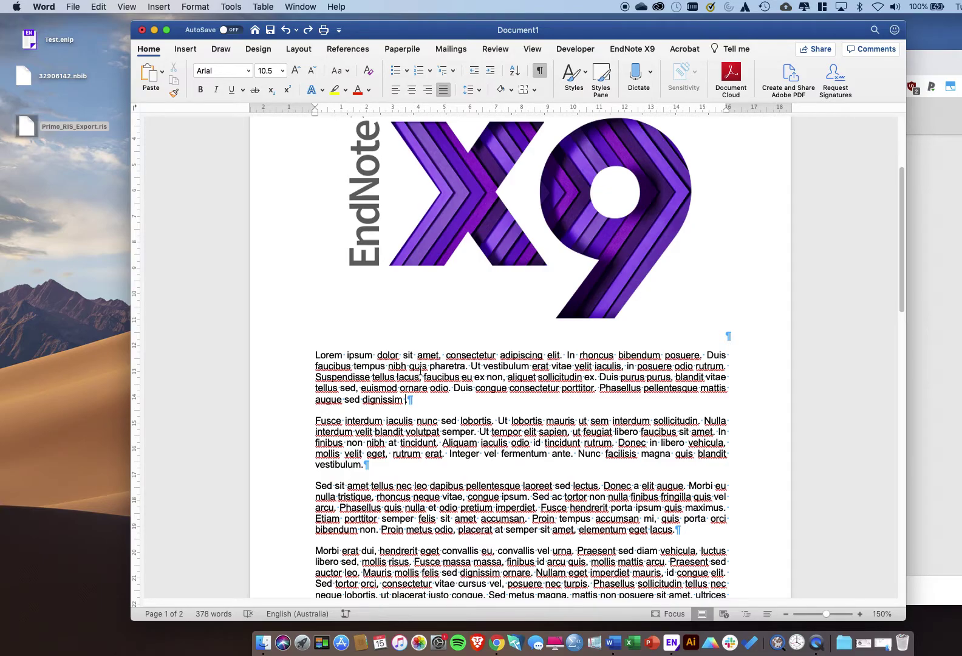
- Go to the EndNote library, select the 2020 reference "SLC25A51 is a mammalian mitochondrial NAD(+) transporter", and return to the Word document
drag(628, 33, 622, 29)
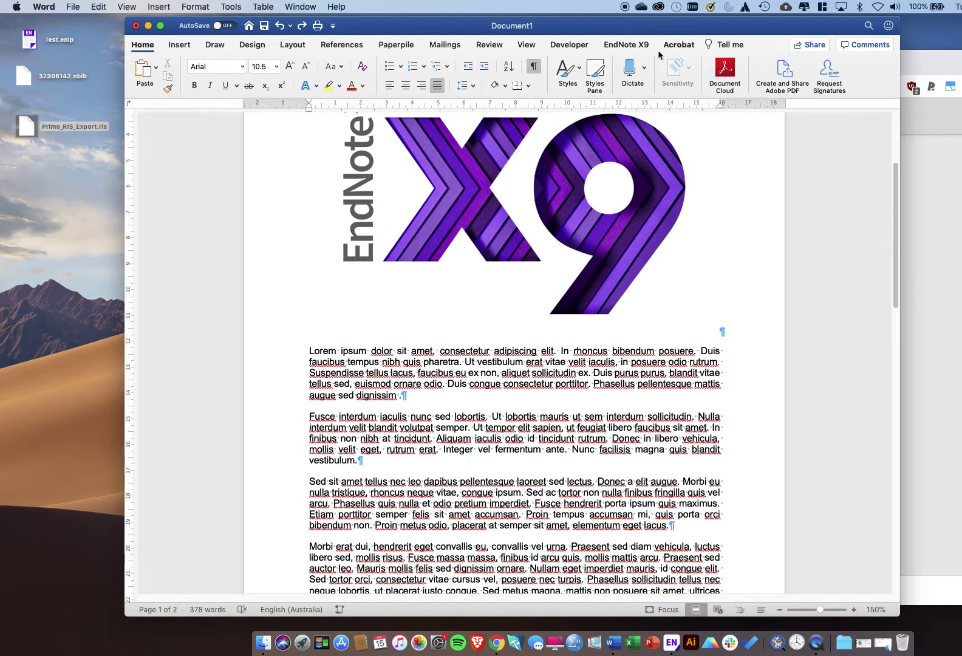
click(620, 46)
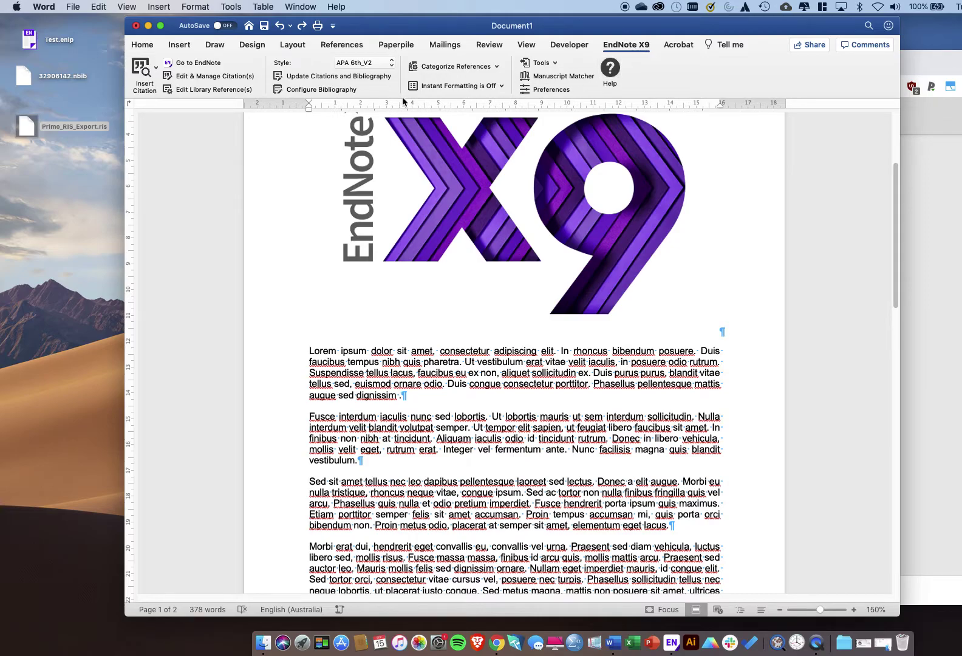
click(206, 64)
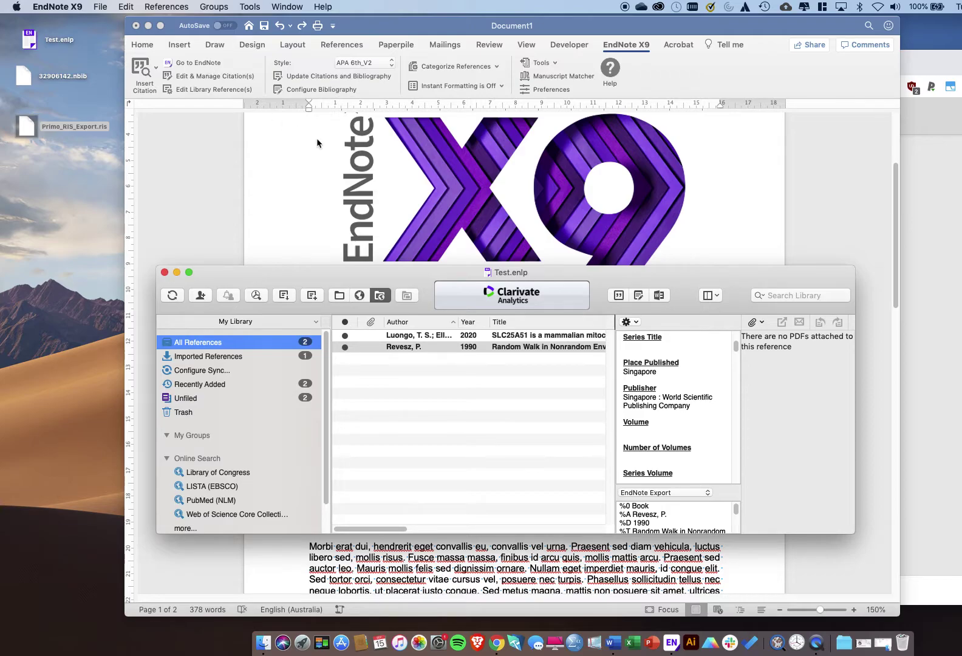
drag(420, 276, 416, 225)
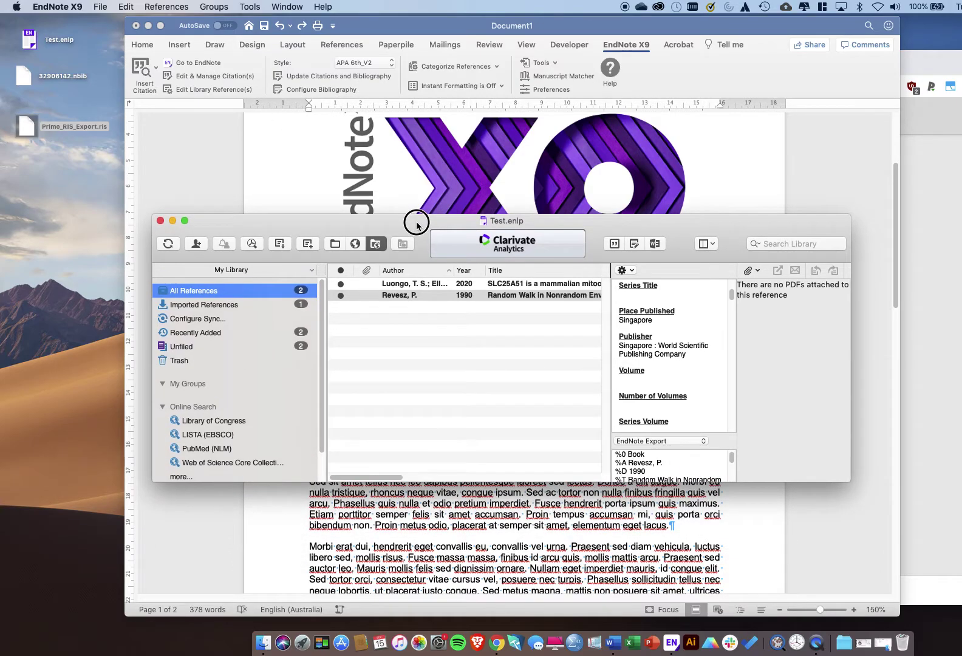
click(513, 284)
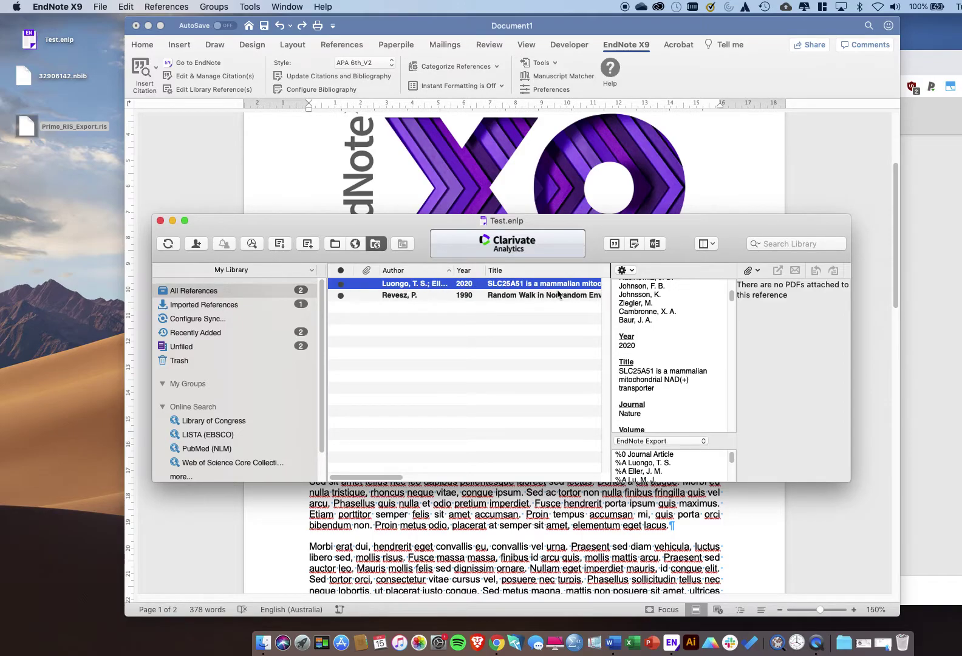
click(655, 243)
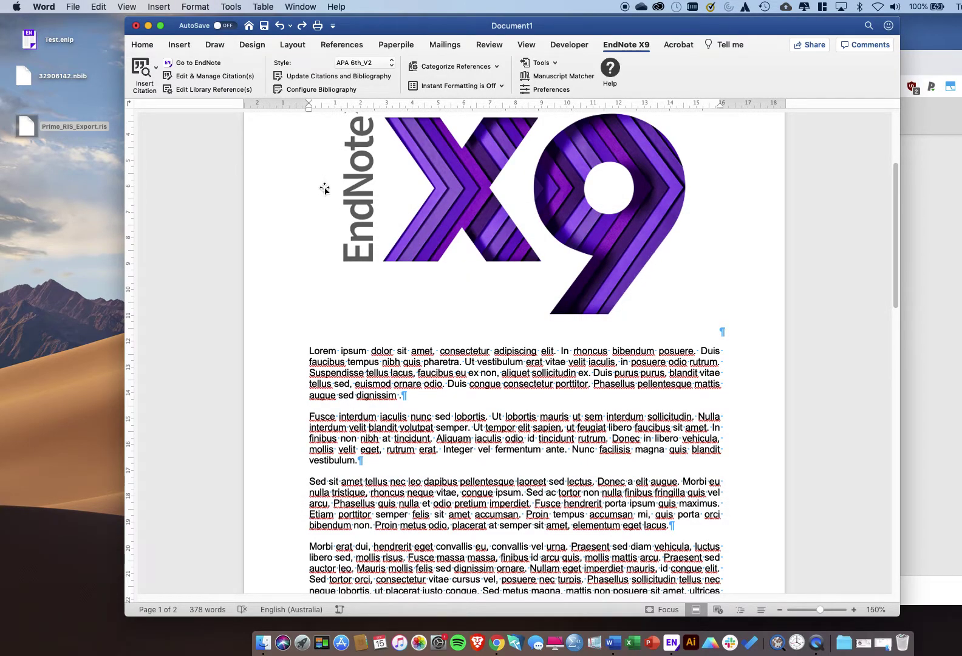
- Insert the citation selected in EndNote after "dignissim" at the end of the first paragraph
click(141, 68)
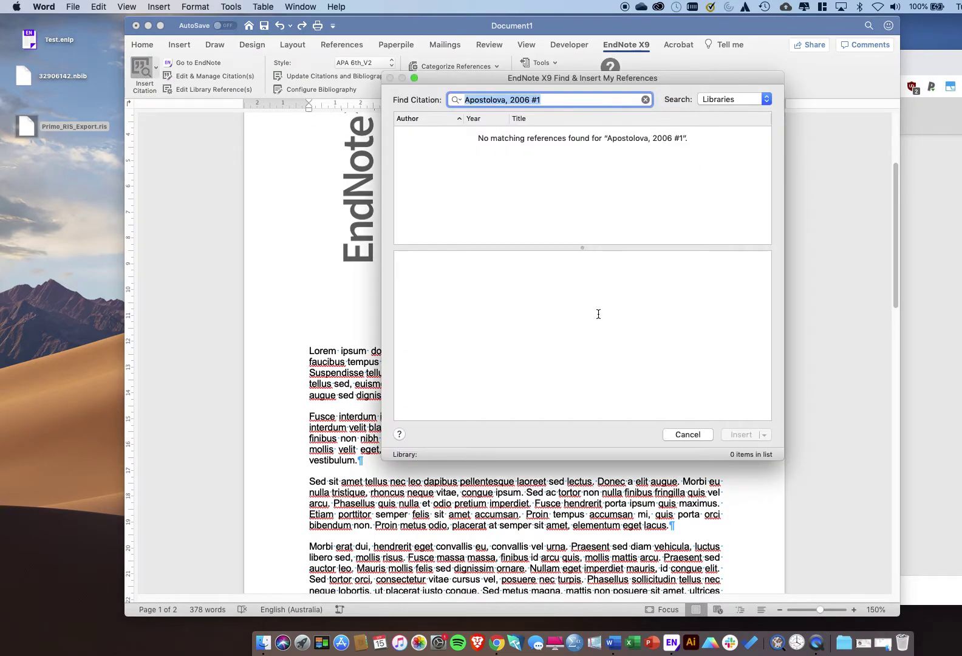
click(701, 434)
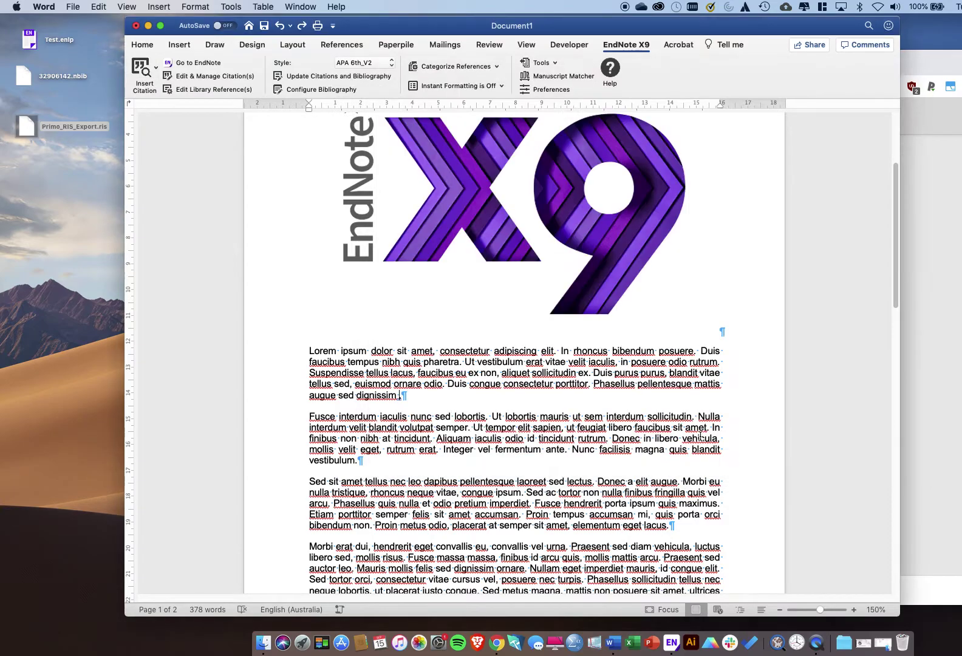
click(155, 70)
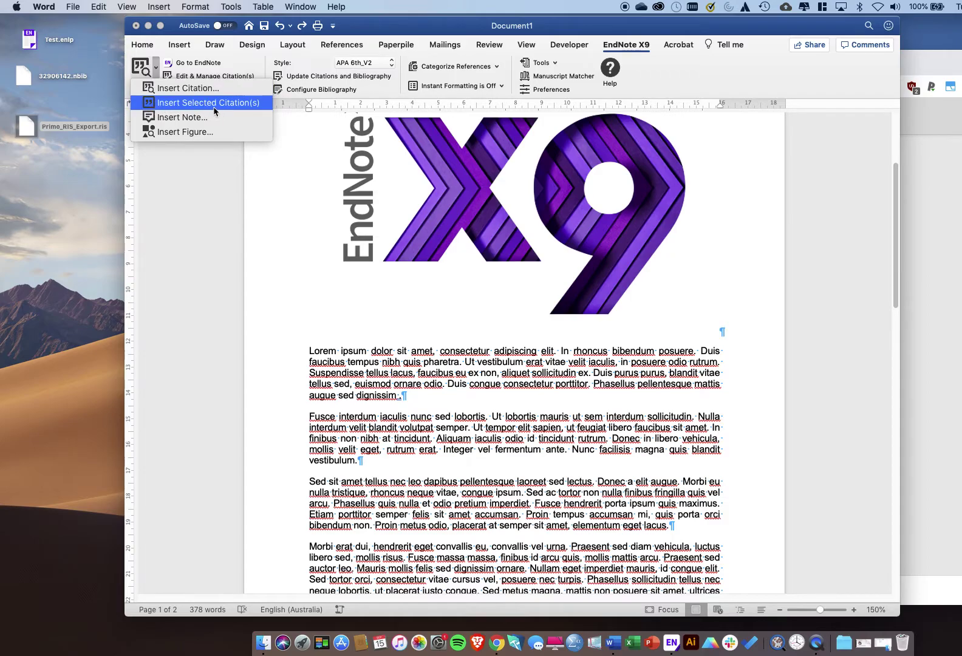
click(242, 105)
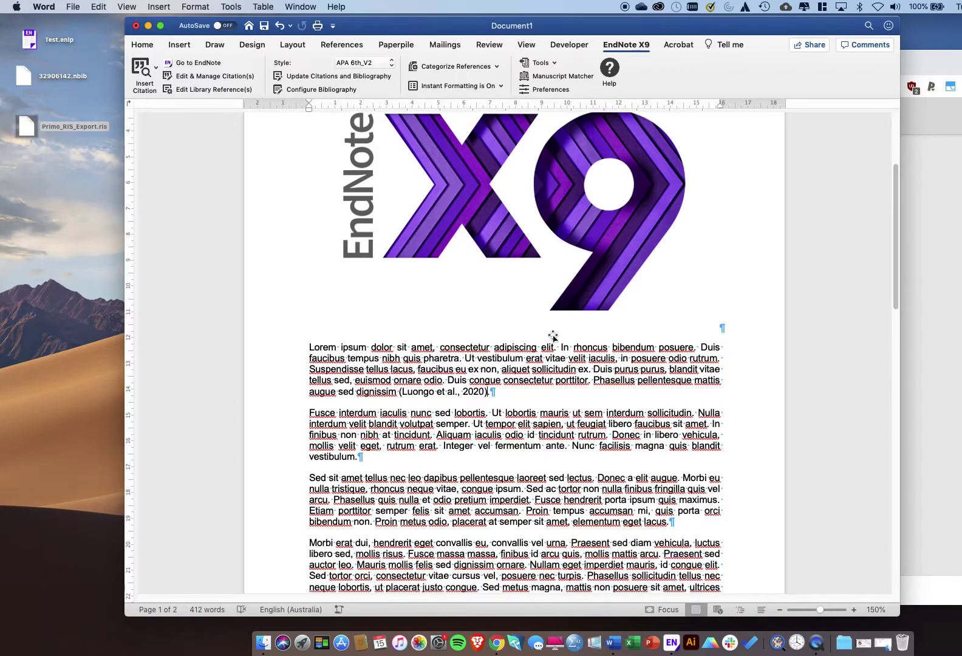
- Add a "Bibliography" heading line above the generated reference entry on page 2, leaving a blank line between them
scroll(558, 337, down, 2)
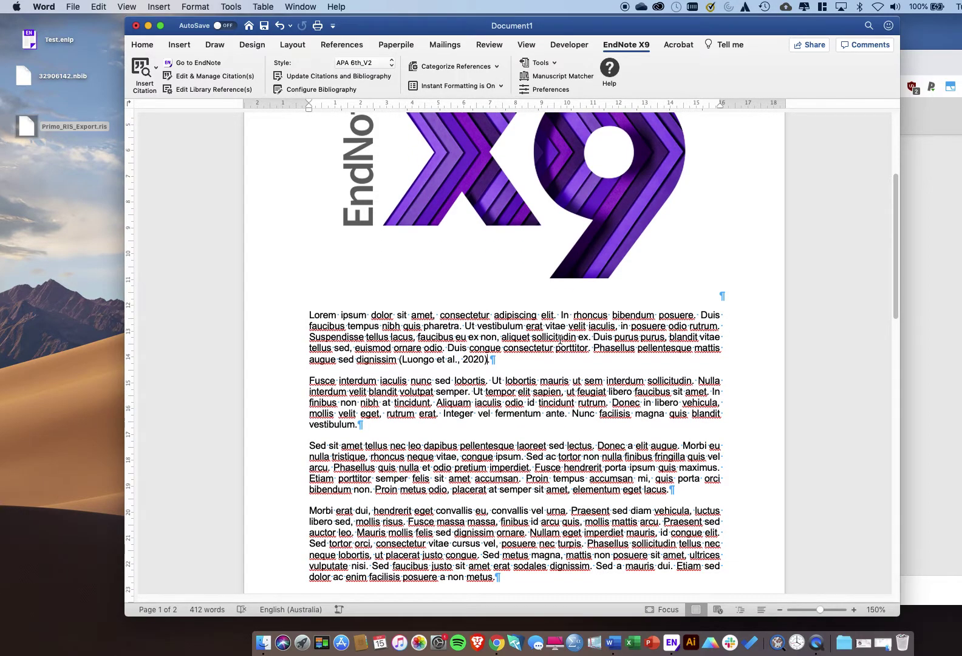
scroll(560, 338, down, 15)
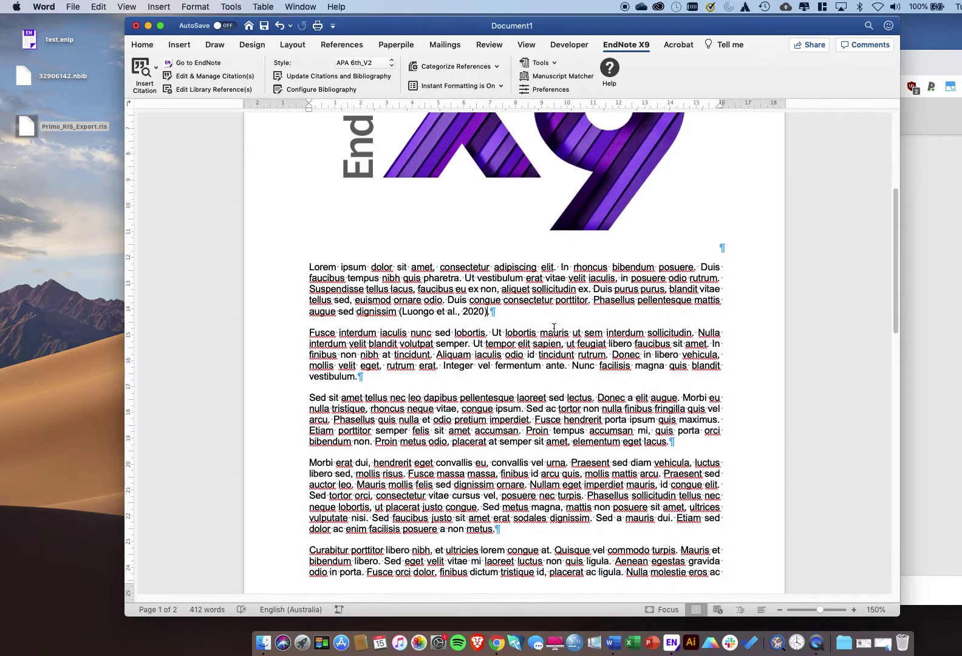
scroll(557, 328, down, 10)
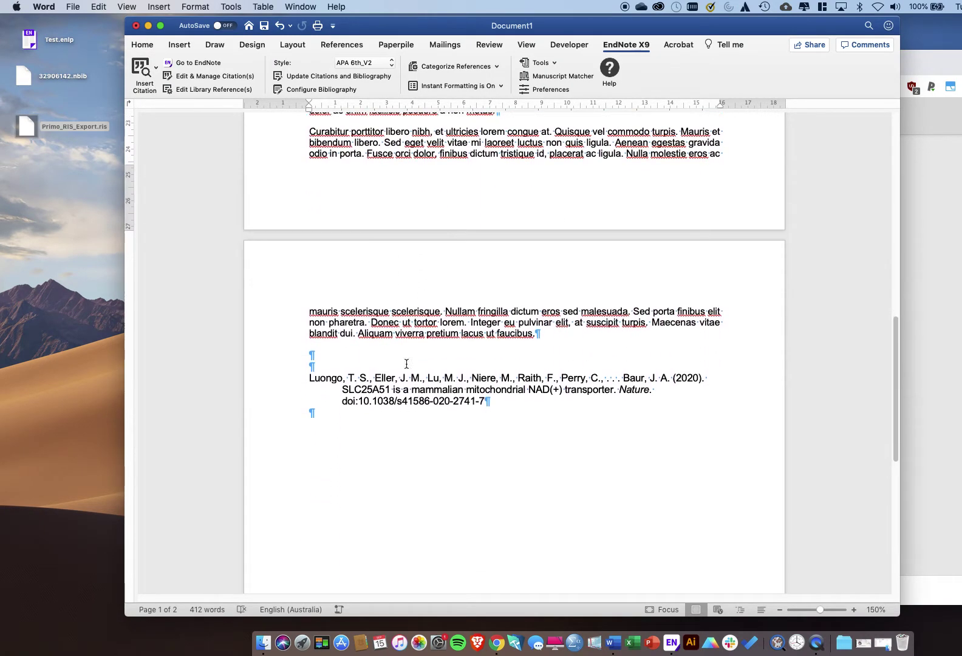
click(325, 362)
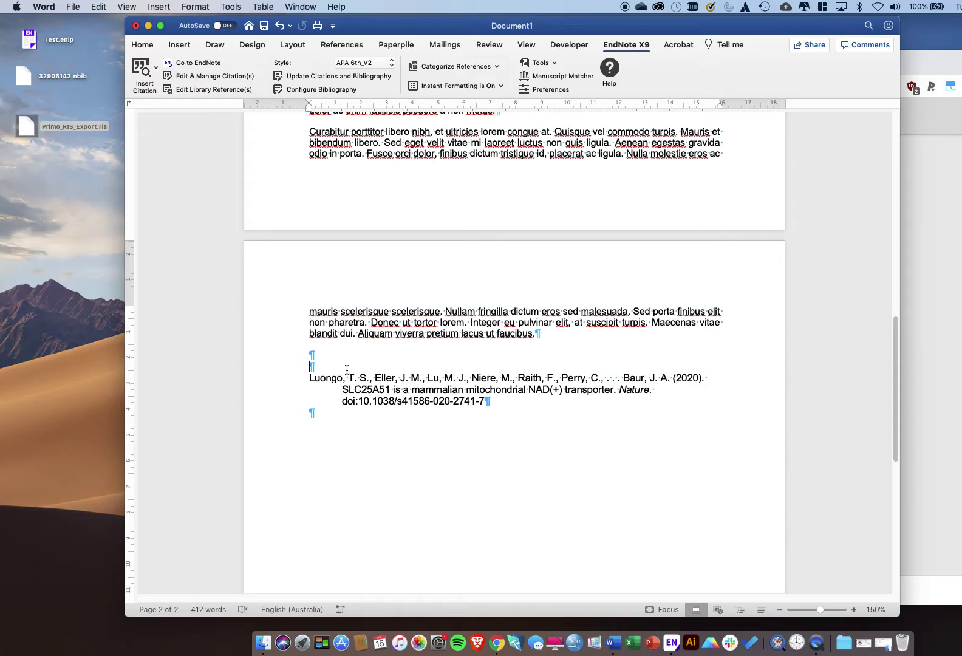
key(Return)
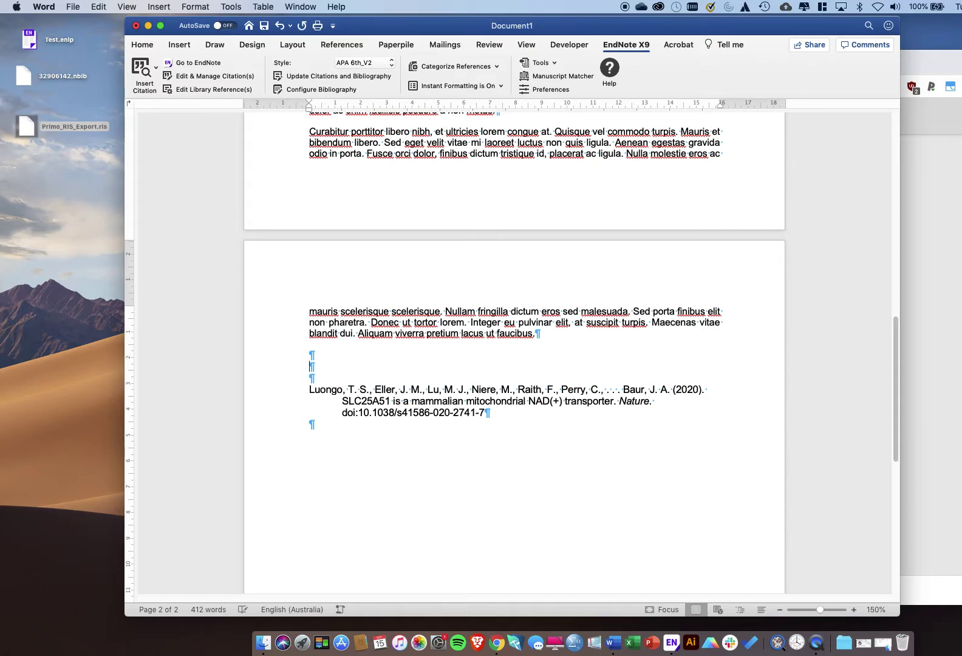
text(Bibliography)
- Replace the heading above the reference entry with "References:"
click(299, 370)
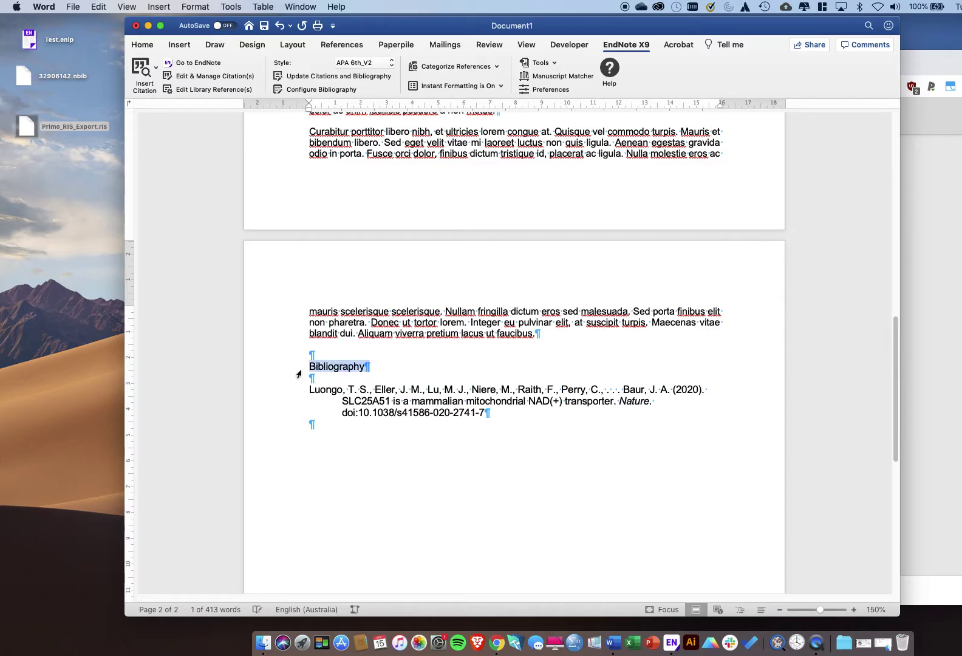
text(Refere)
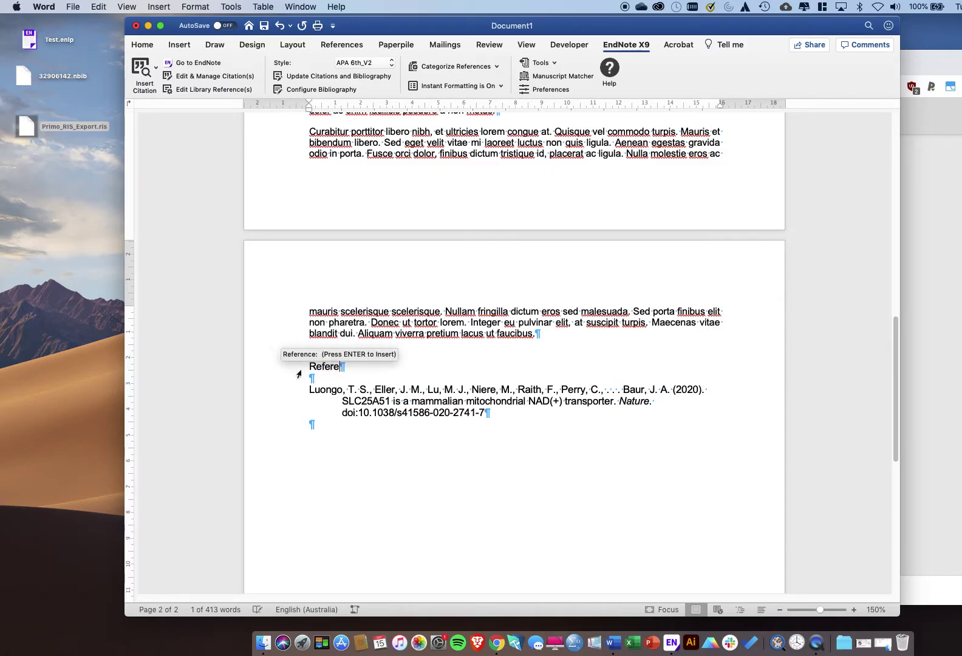
text(nces:)
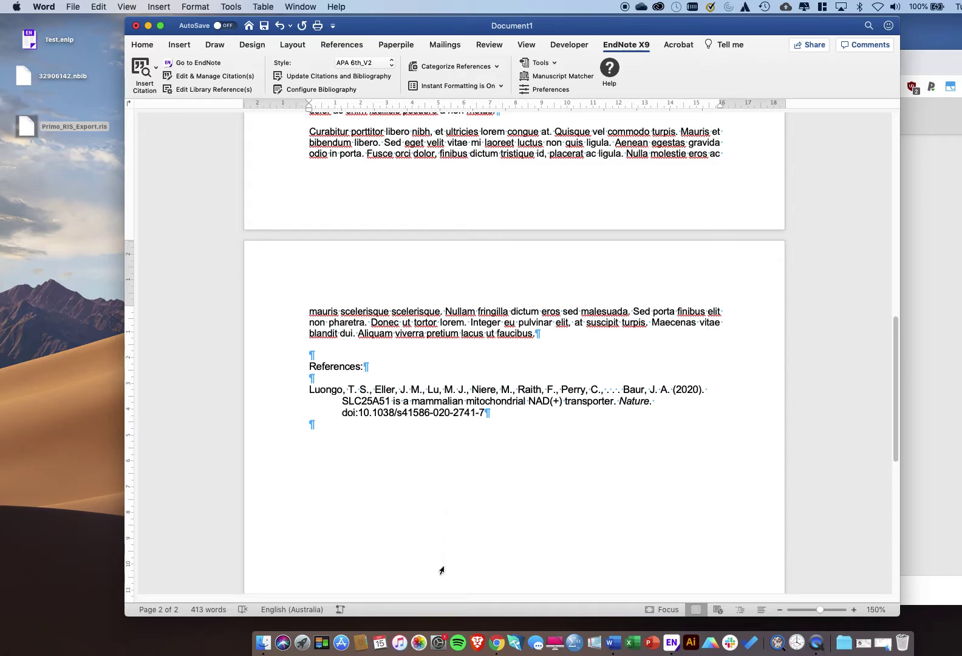
- Place the insertion point at the end of the second paragraph, after "vestibulum."
scroll(448, 343, up, 5)
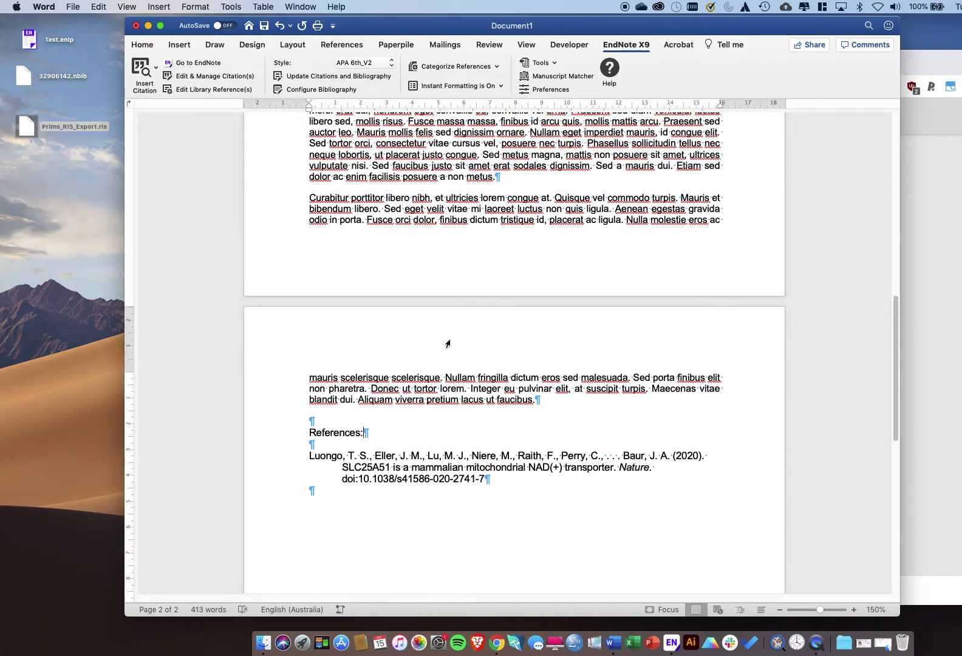
scroll(447, 343, up, 2)
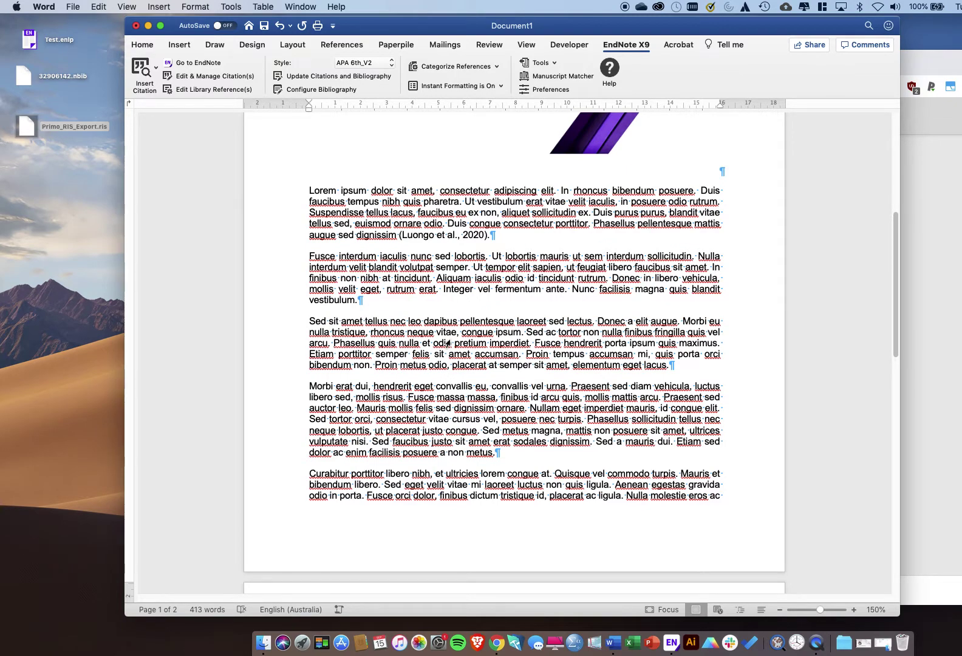
click(370, 299)
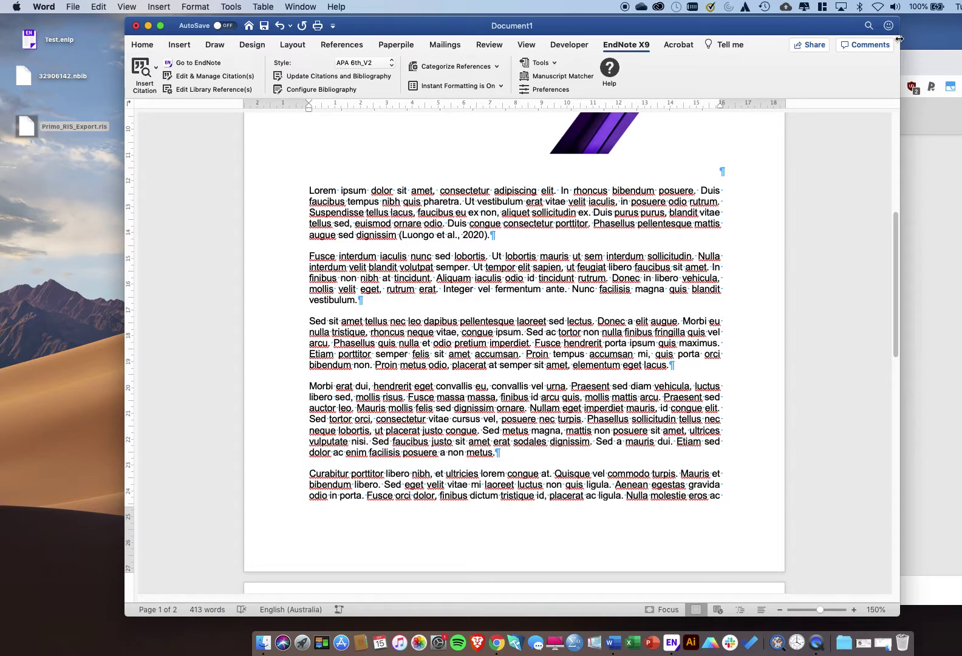
- Switch to Chrome, open the PubMed trending article "The coding capacity of SARS-CoV-2" and download its citation as an .nbib file
click(928, 61)
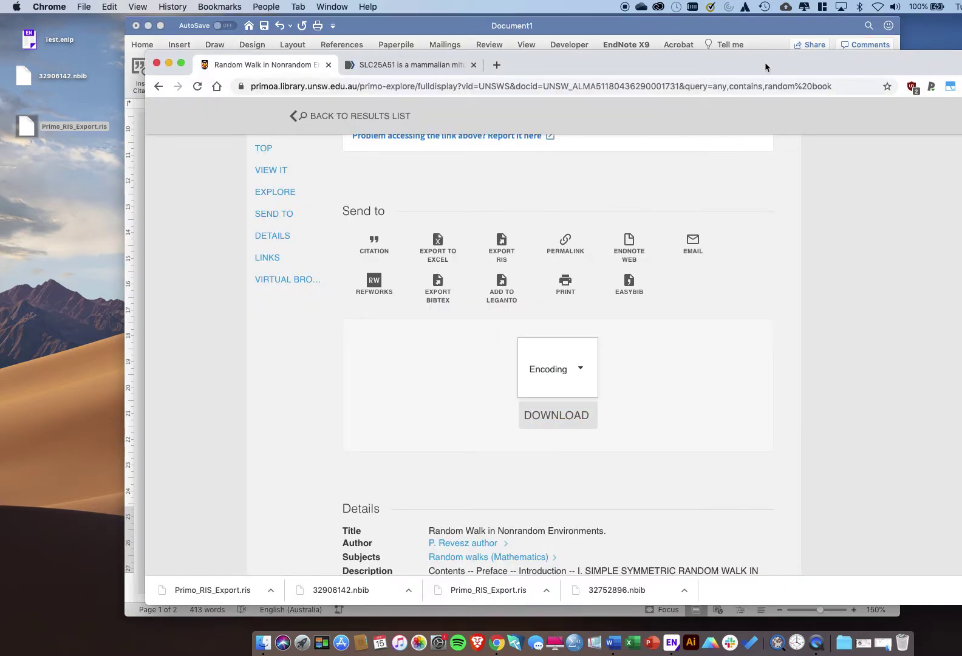
click(441, 67)
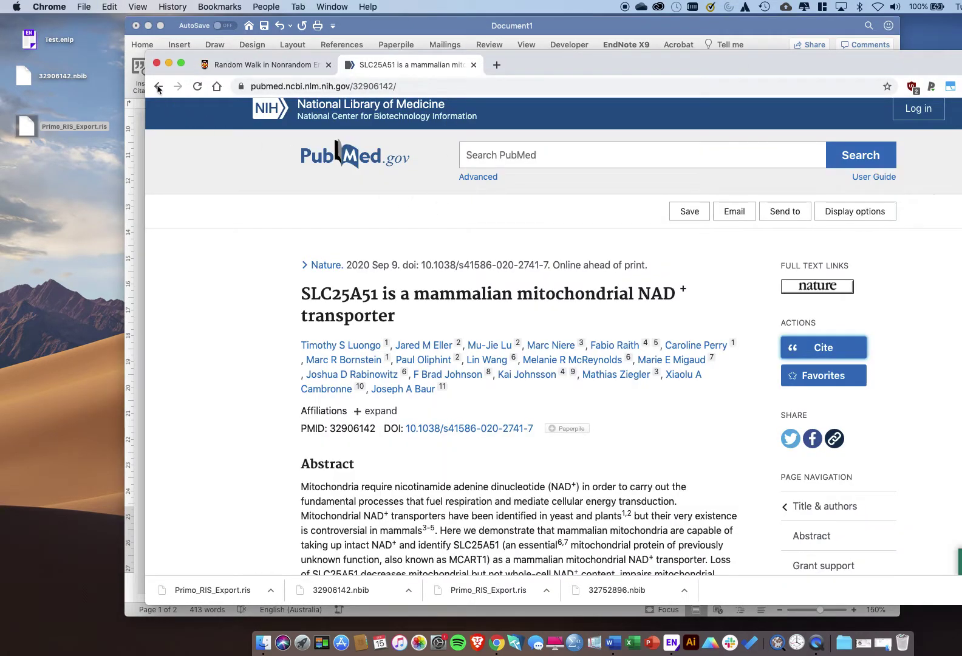
key(super+bracketleft)
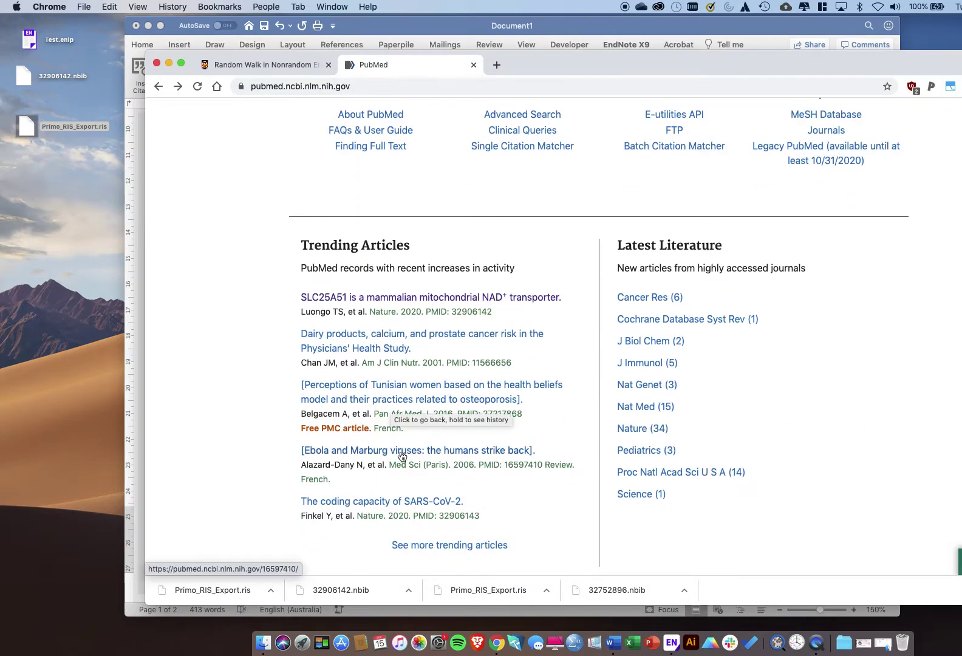
click(406, 501)
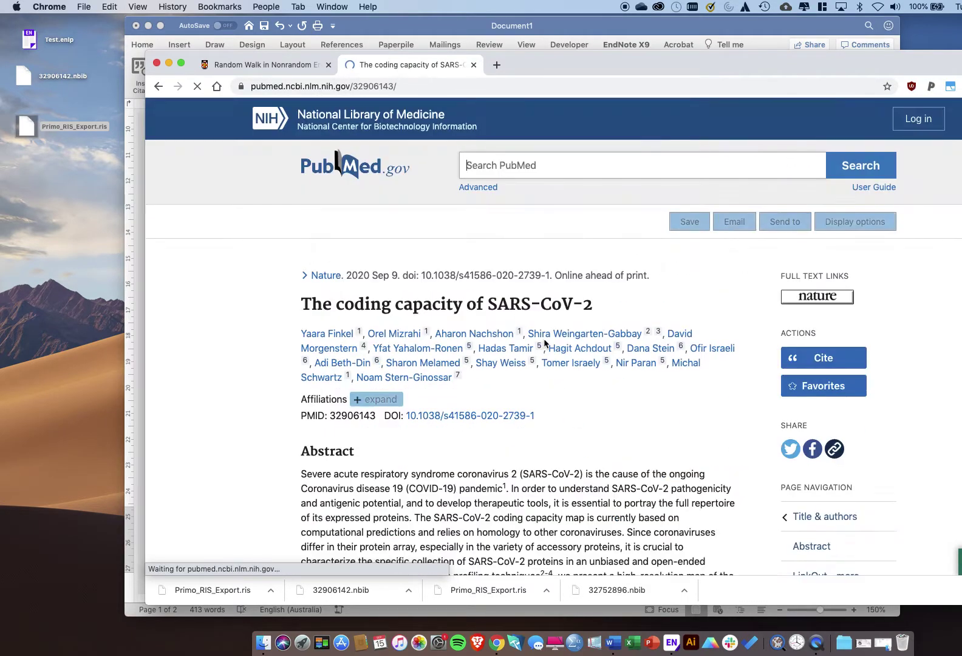
click(817, 361)
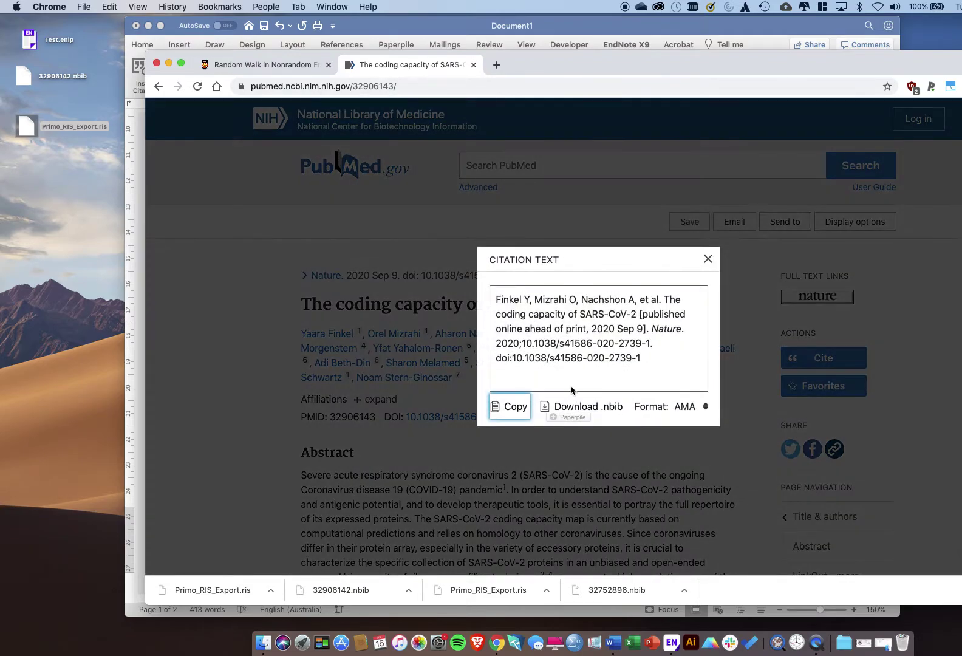
click(585, 408)
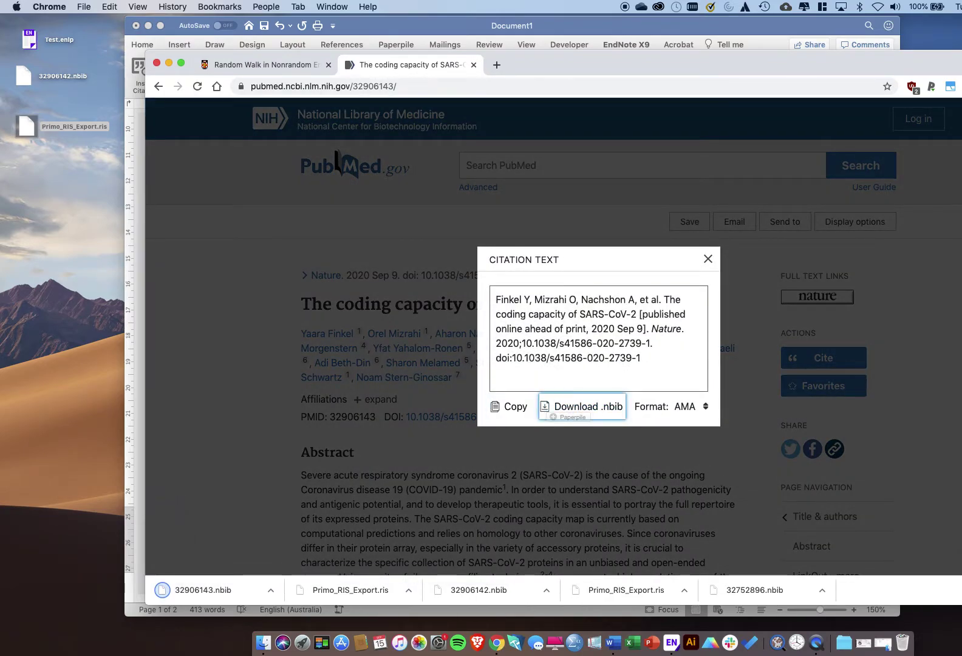
- Copy the downloaded 32906143.nbib to the desktop, import it into the EndNote library and show all references
drag(201, 590, 79, 186)
double_click(79, 182)
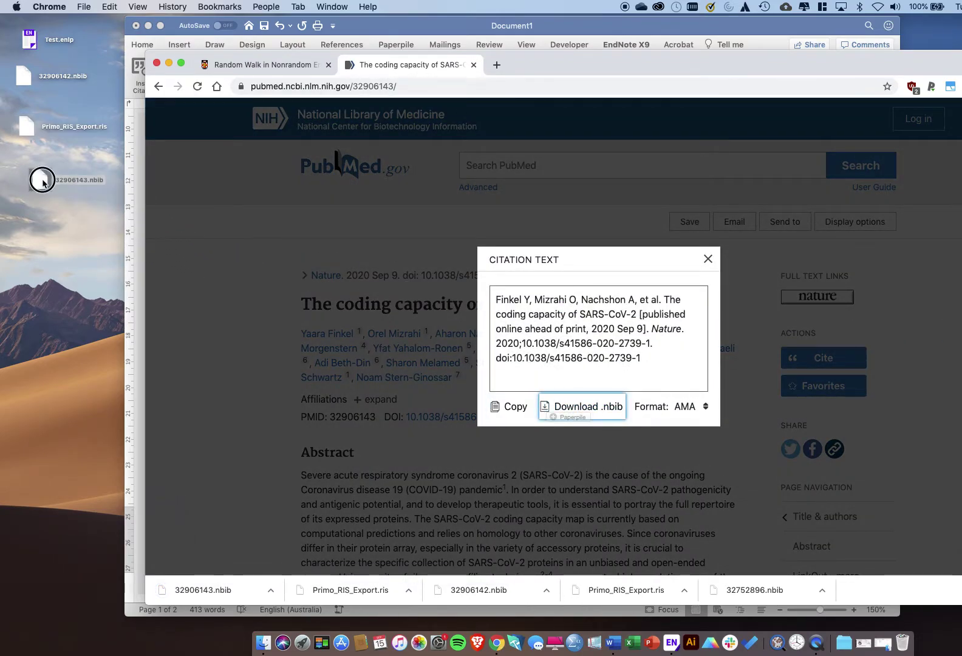
click(240, 292)
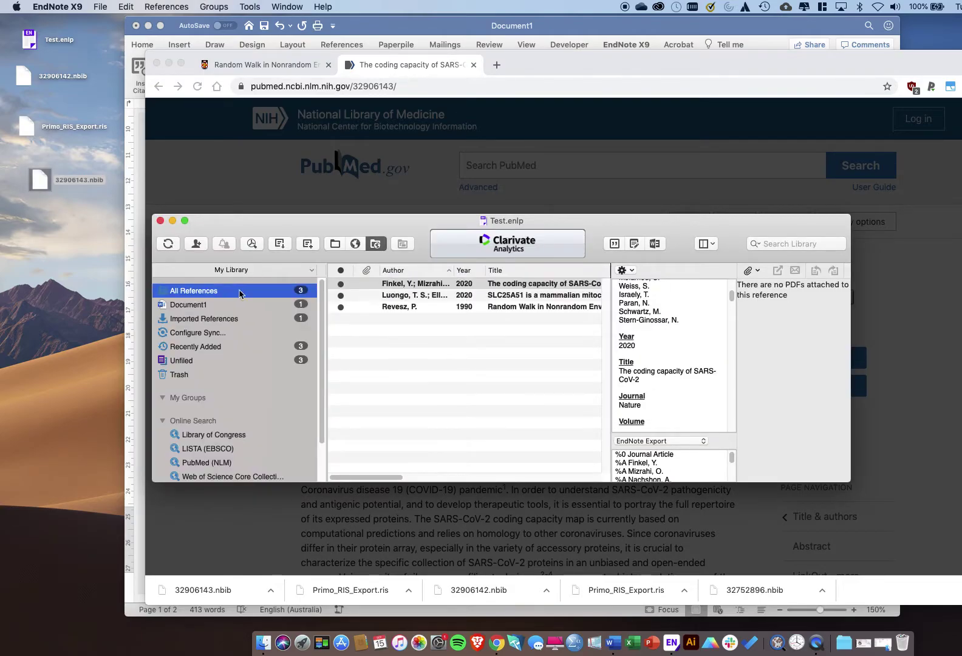
drag(389, 230, 345, 197)
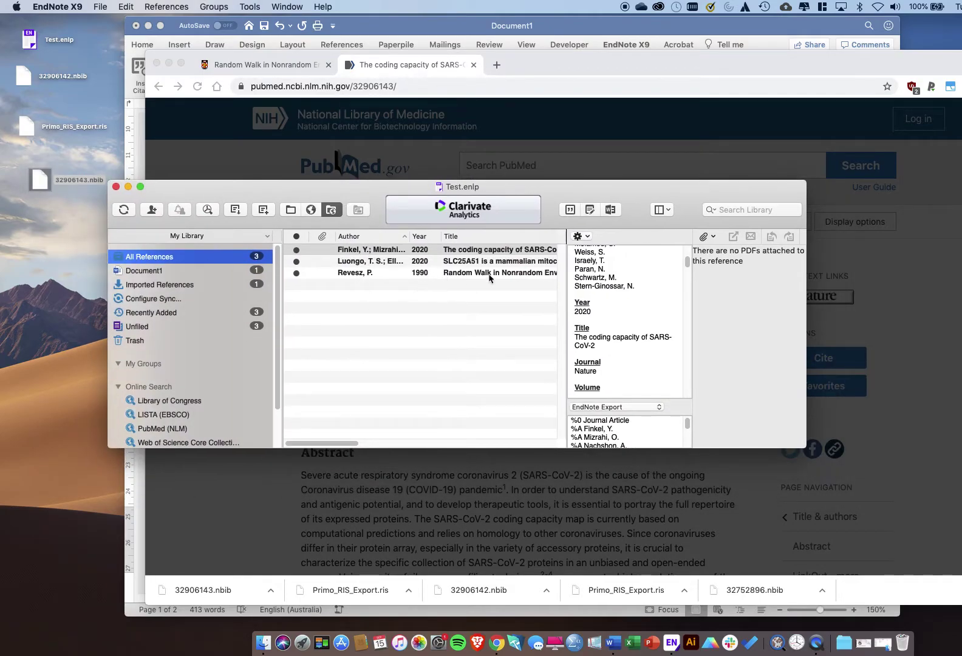
- Return to the Word document and add a space before the full stop after "vestibulum" in the second paragraph
drag(574, 32, 594, 36)
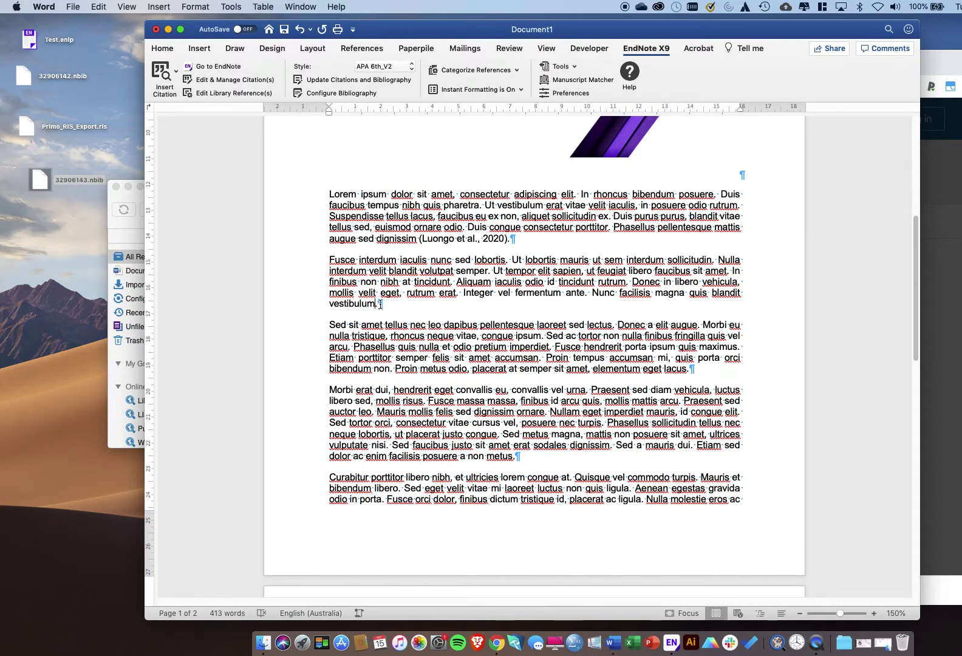
click(124, 192)
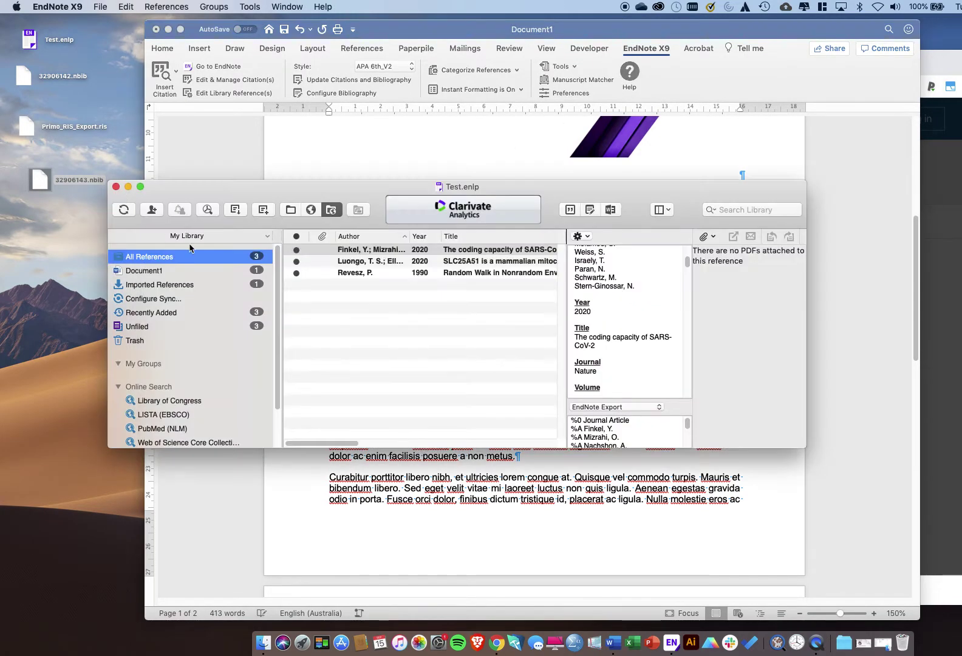
click(559, 30)
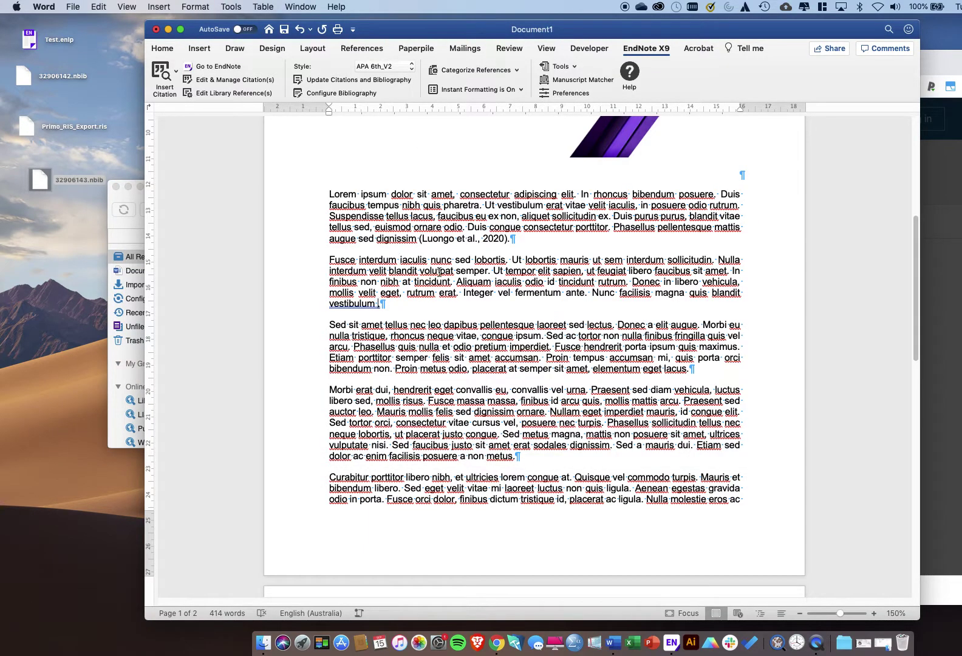
- Select only "The coding capacity of SARS-CoV-2" and "Random Walk in Nonrandom Environments" together in the EndNote library
click(135, 198)
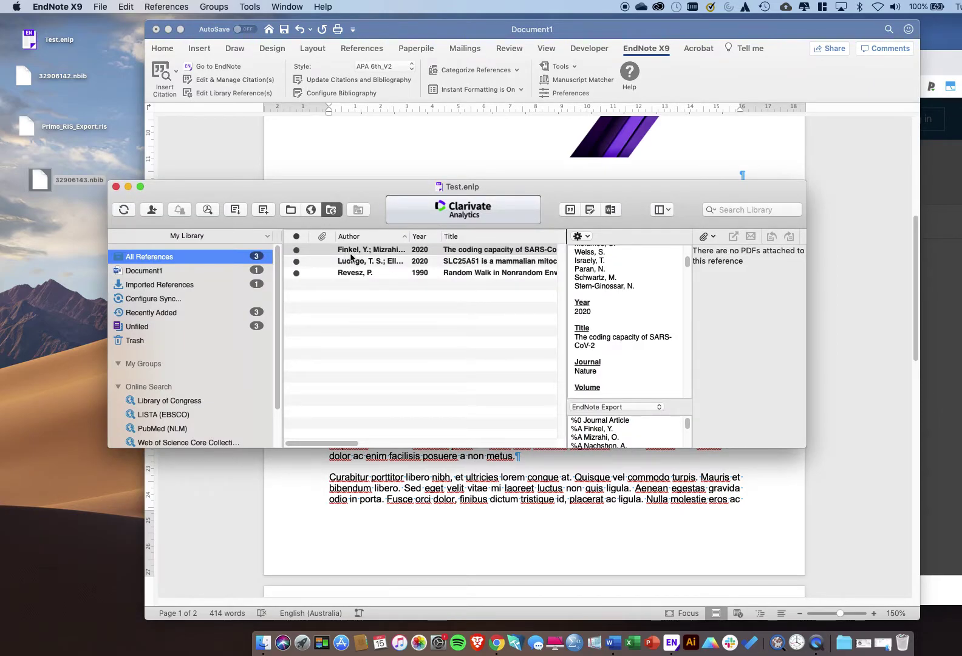
click(381, 252)
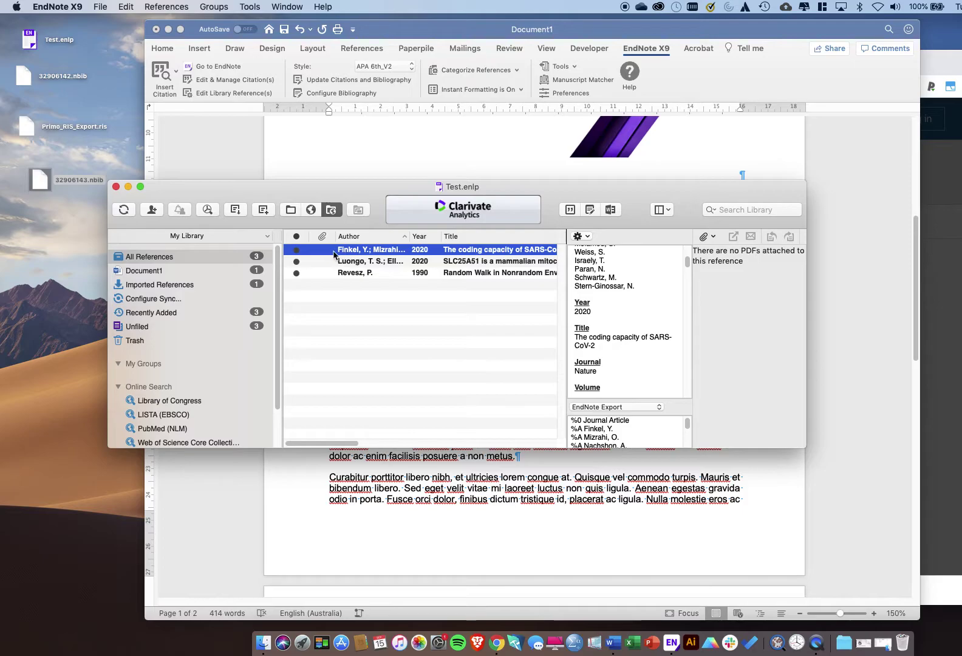
shift+click(355, 273)
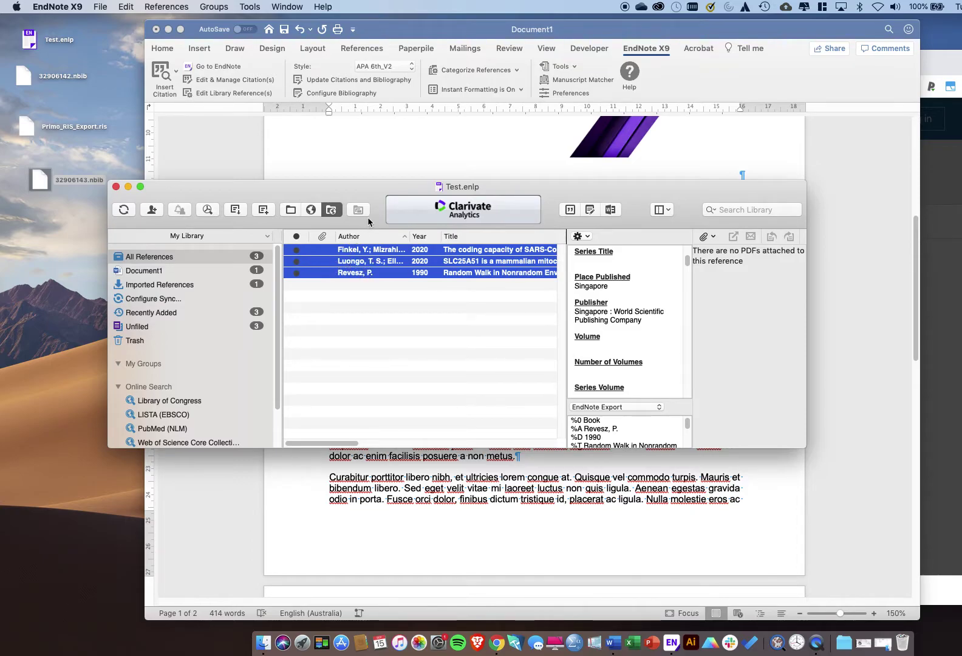
click(374, 252)
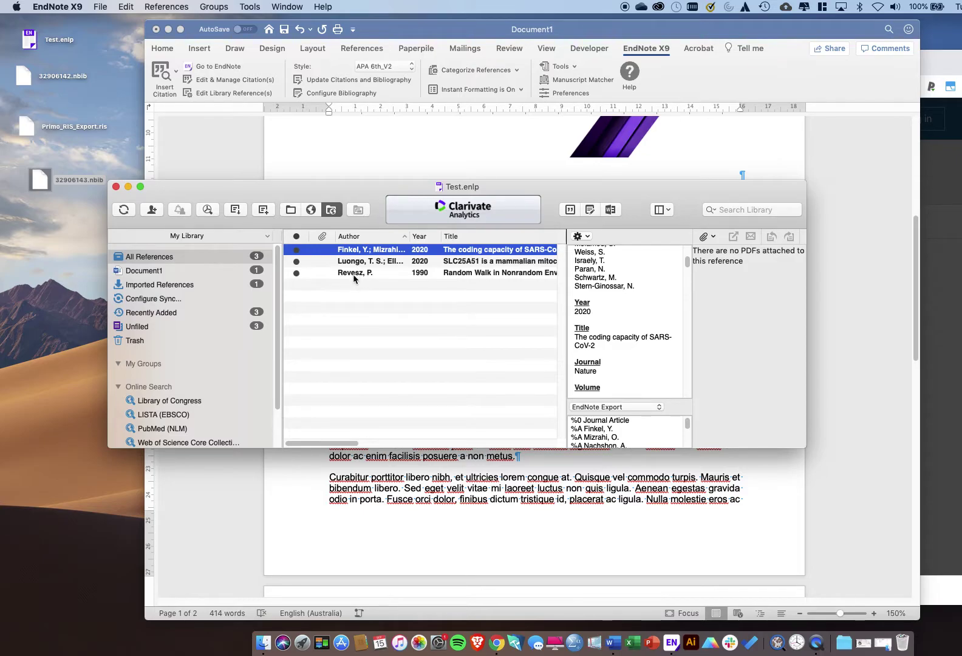
super+click(354, 272)
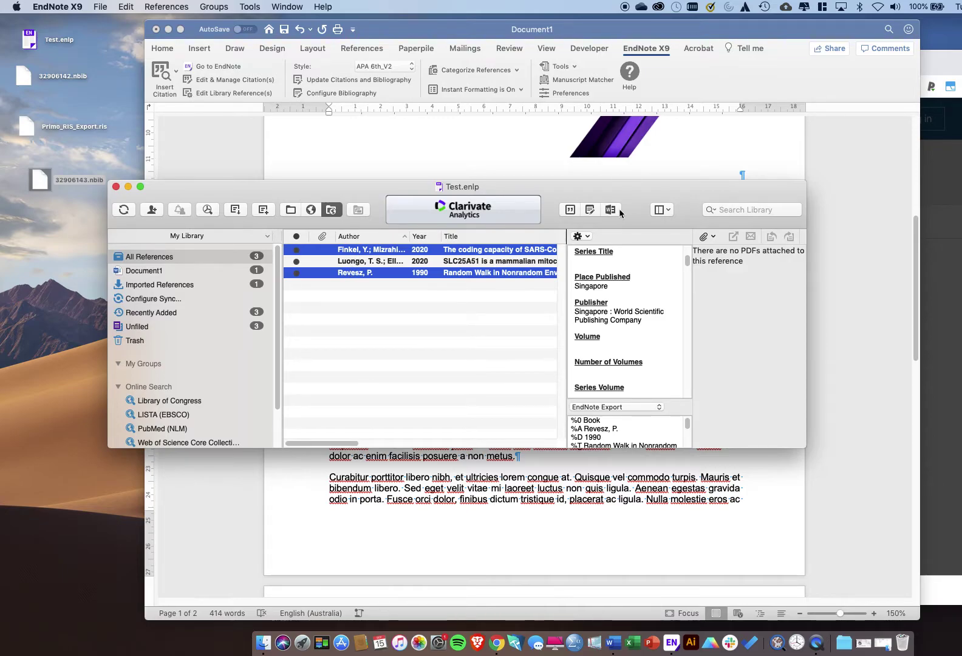
- Insert the two references selected in EndNote as one citation after "vestibulum" in Word and review the updated reference list
click(577, 177)
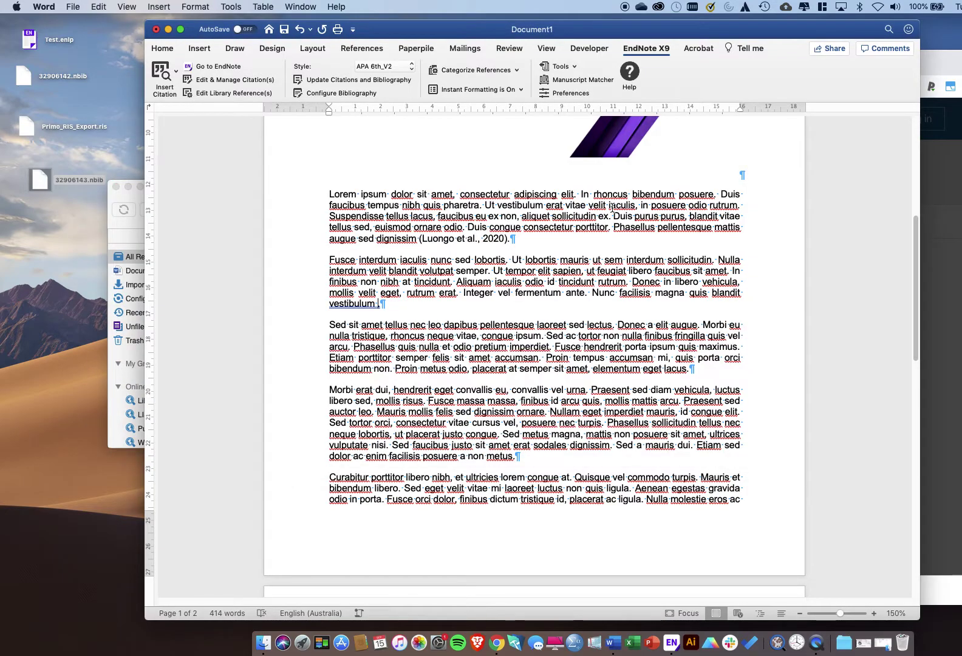
click(176, 72)
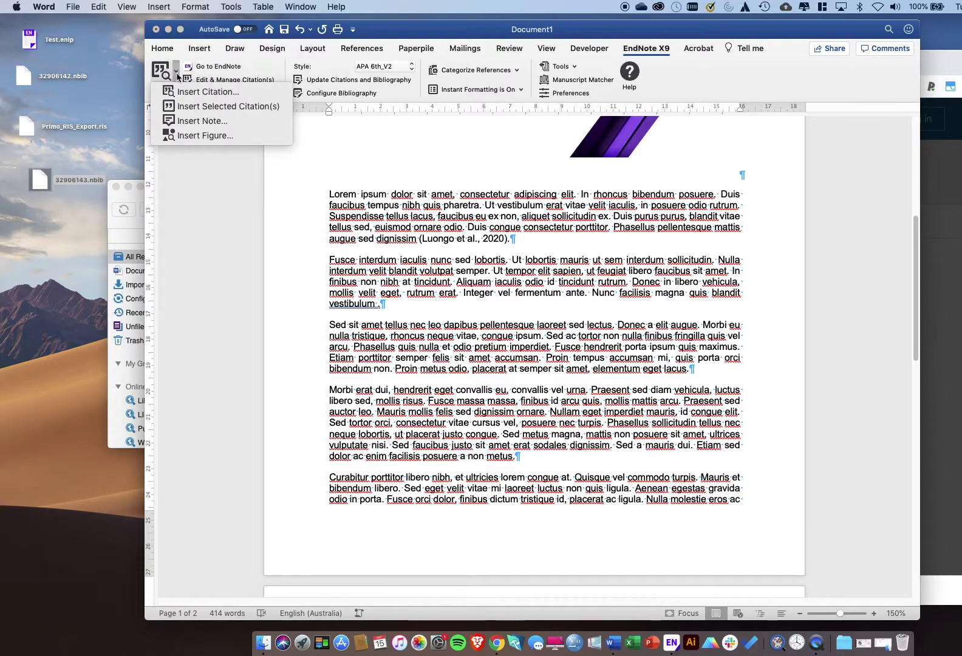
click(224, 113)
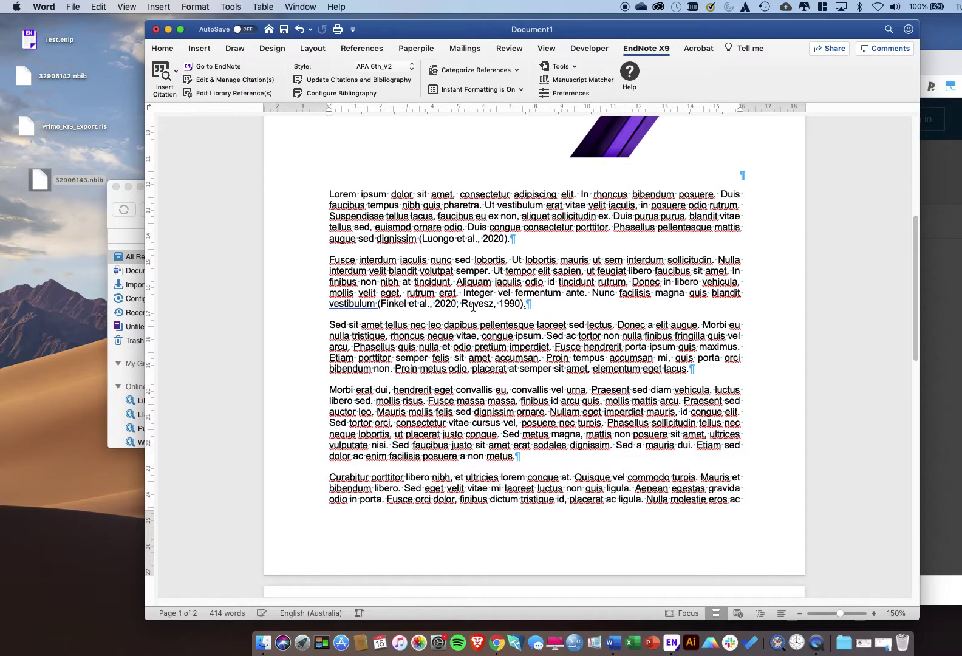
scroll(473, 306, down, 6)
scroll(488, 283, down, 5)
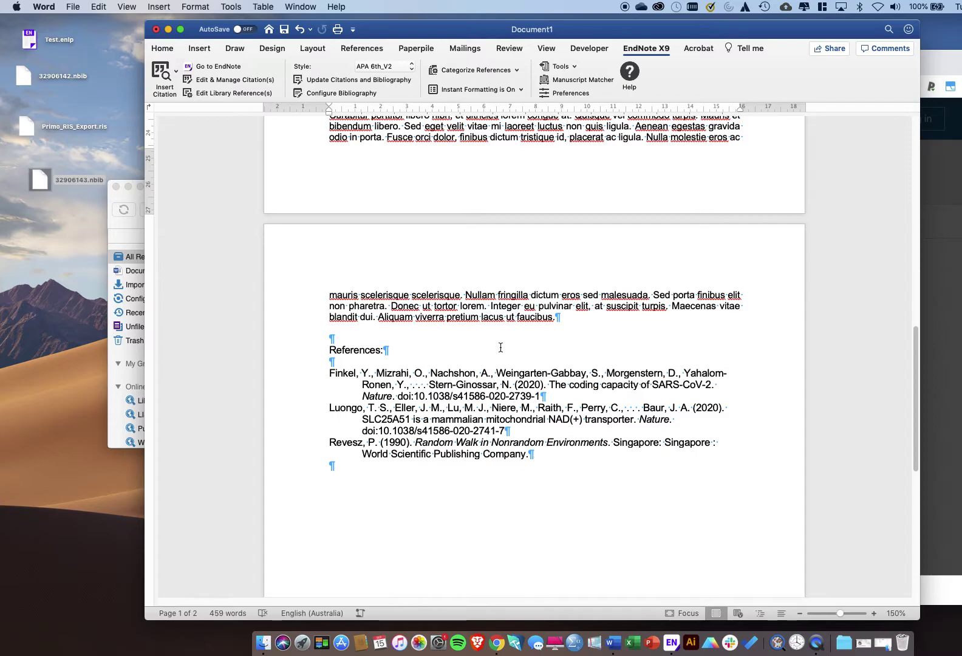
scroll(500, 347, up, 15)
scroll(503, 344, up, 2)
scroll(513, 328, down, 5)
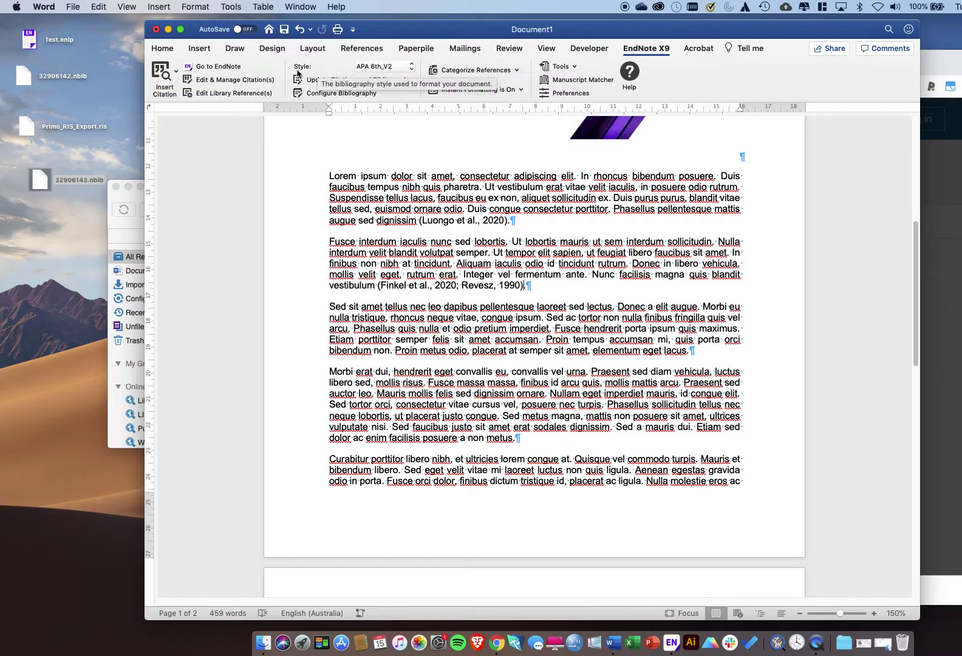
- View the full list of available EndNote styles without choosing one
click(374, 67)
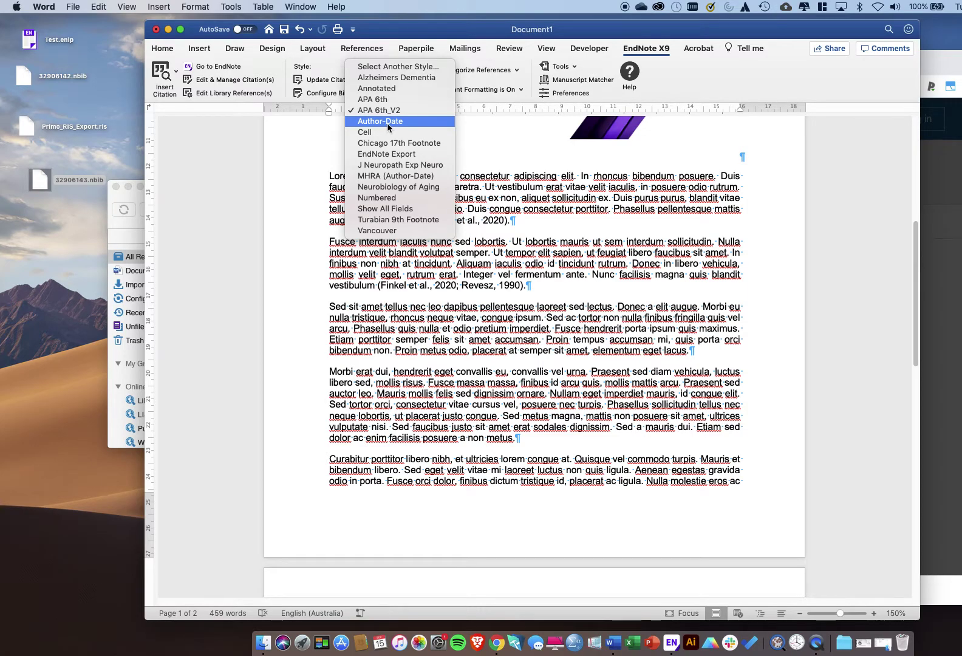
click(383, 68)
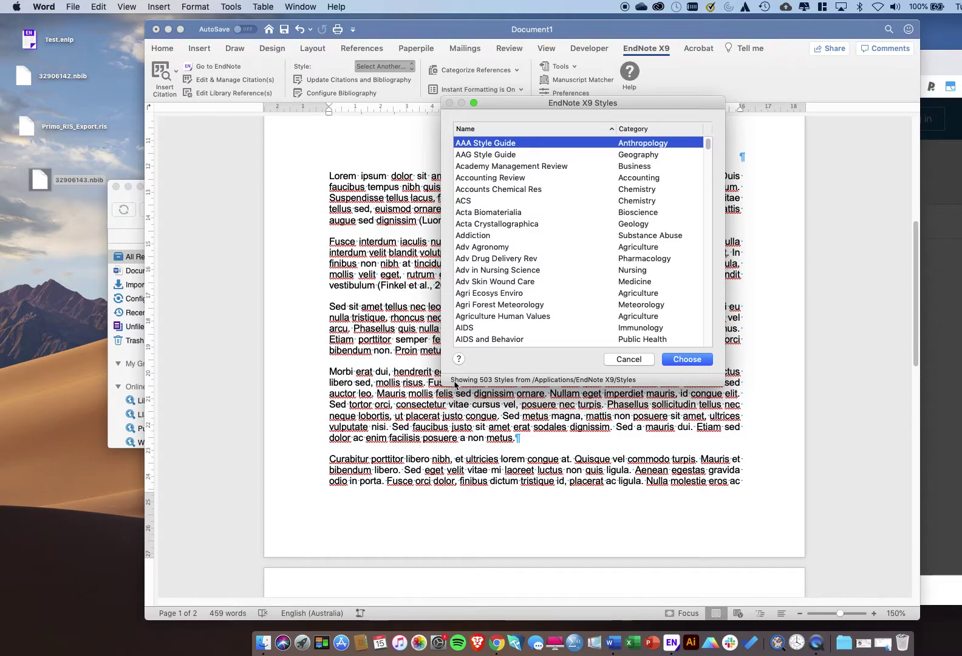
click(629, 358)
- Try the Cell and Chicago 17th Footnote styles on the document's citations and reference list
click(401, 68)
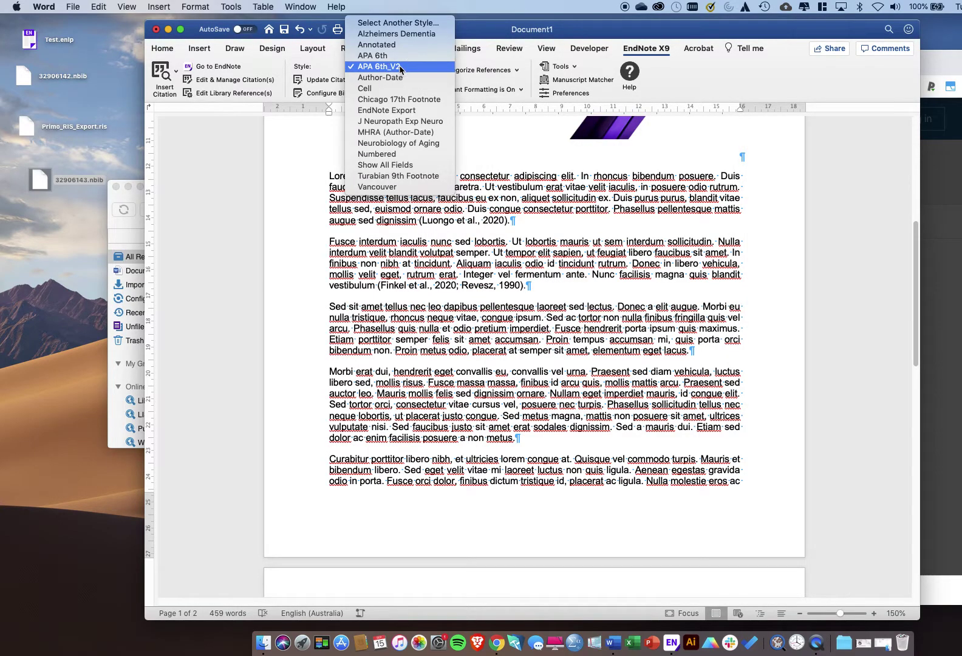
click(376, 90)
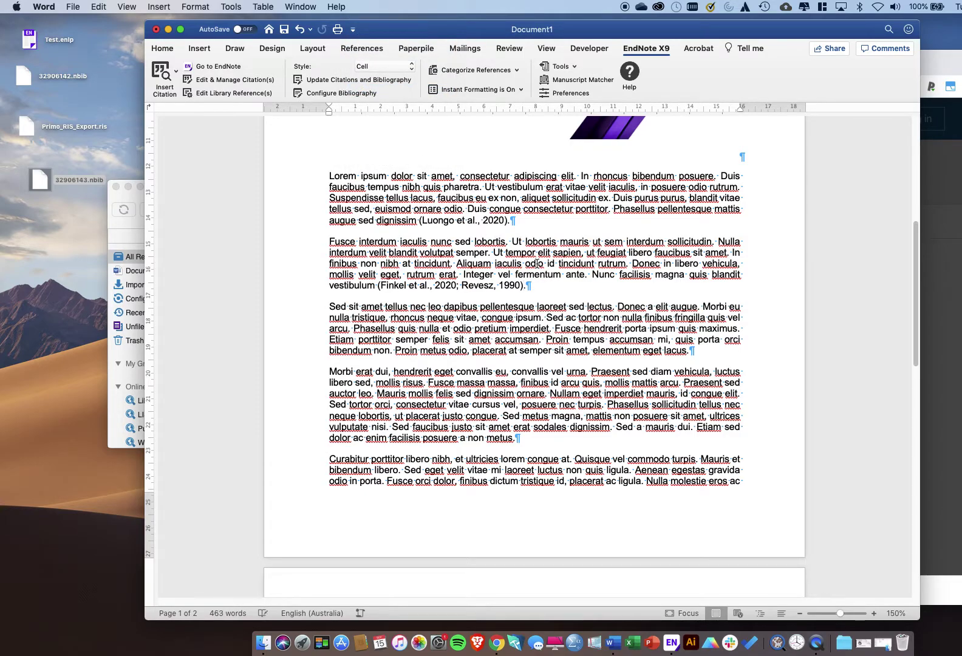
scroll(567, 273, down, 5)
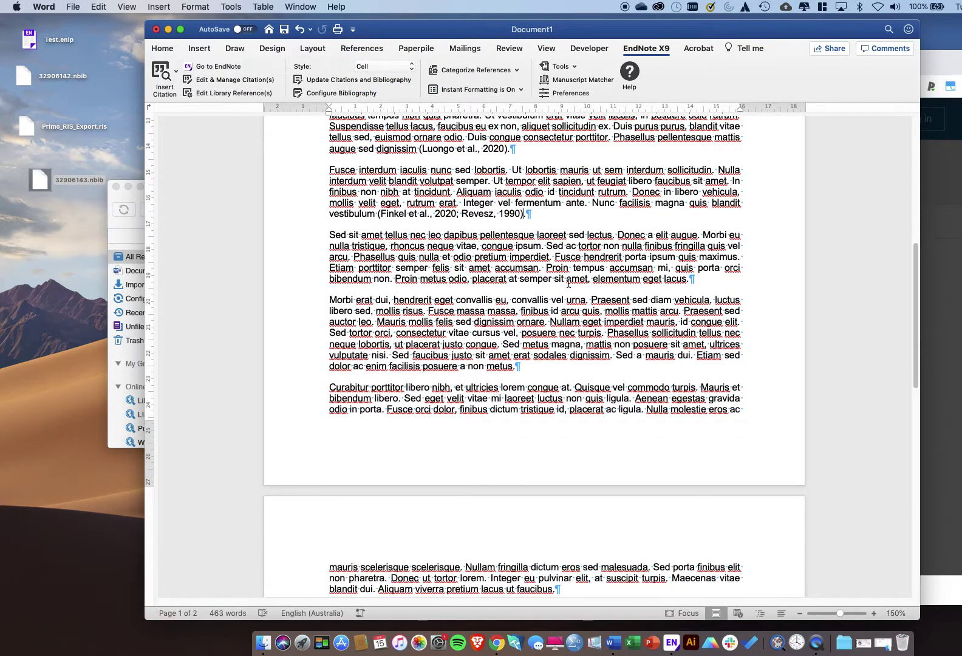
scroll(565, 299, down, 6)
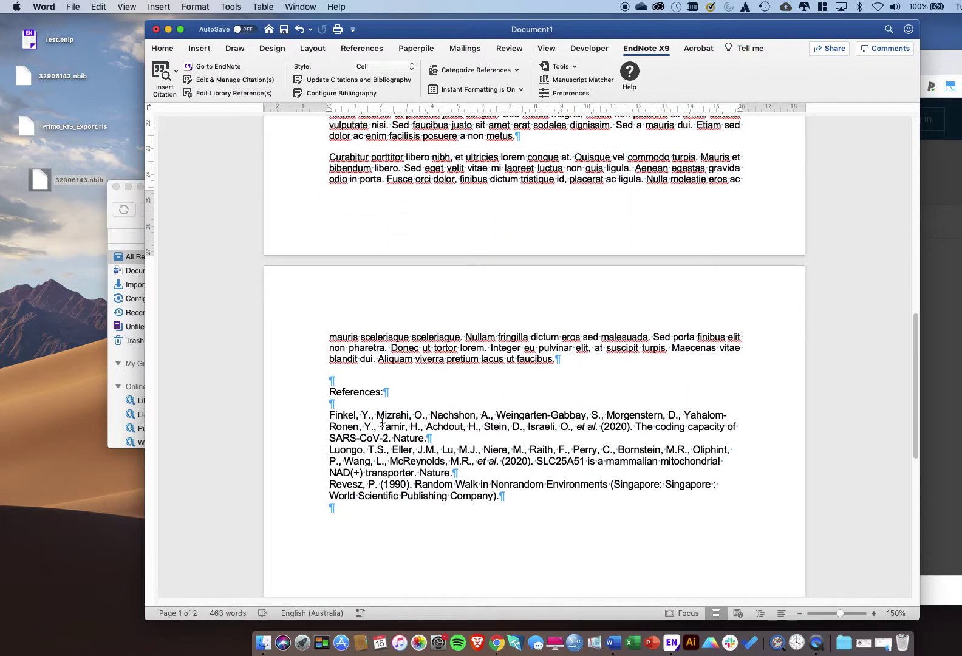
scroll(364, 422, up, 1)
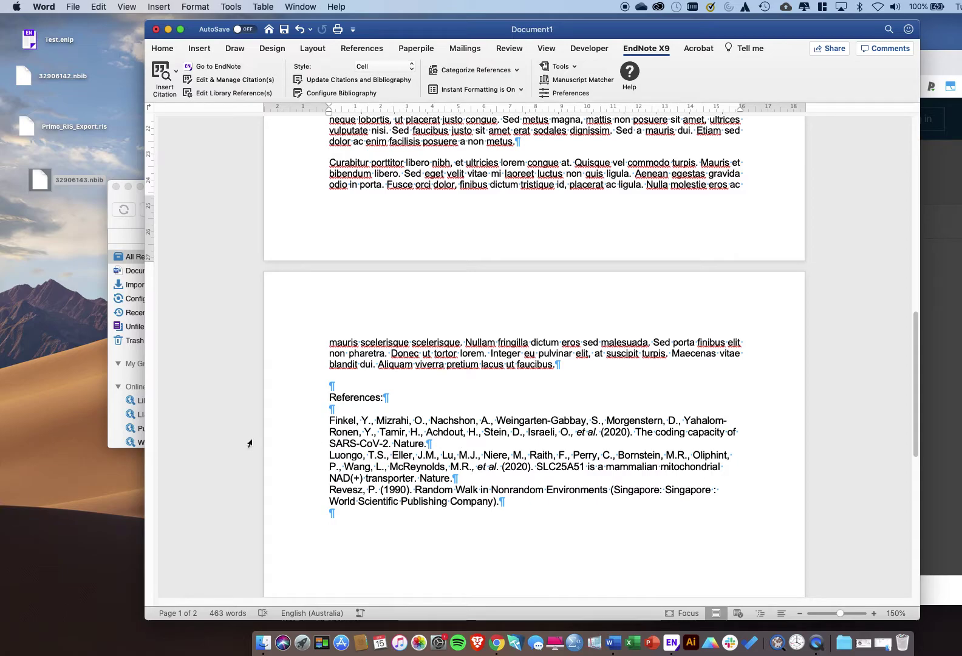
click(388, 67)
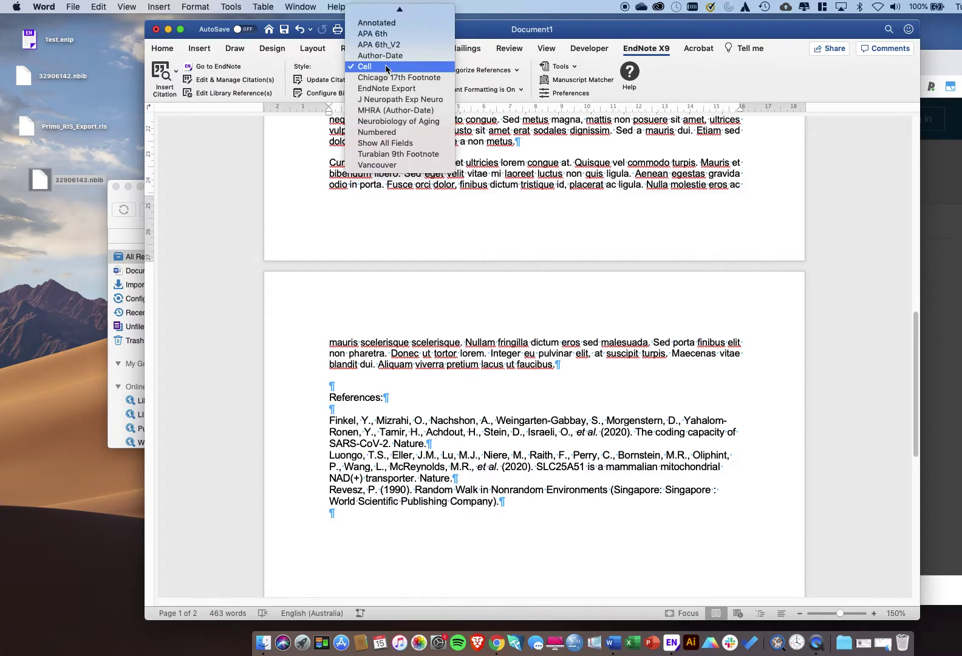
click(401, 77)
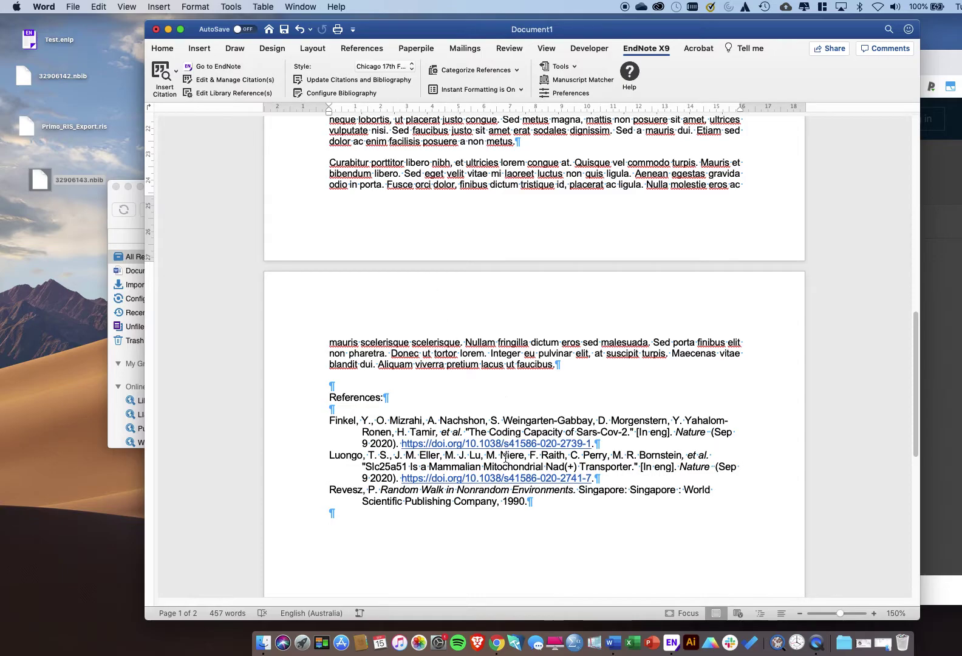
- Format the document's citations and reference list in the Neurobiology of Aging style
click(373, 66)
click(398, 111)
click(374, 84)
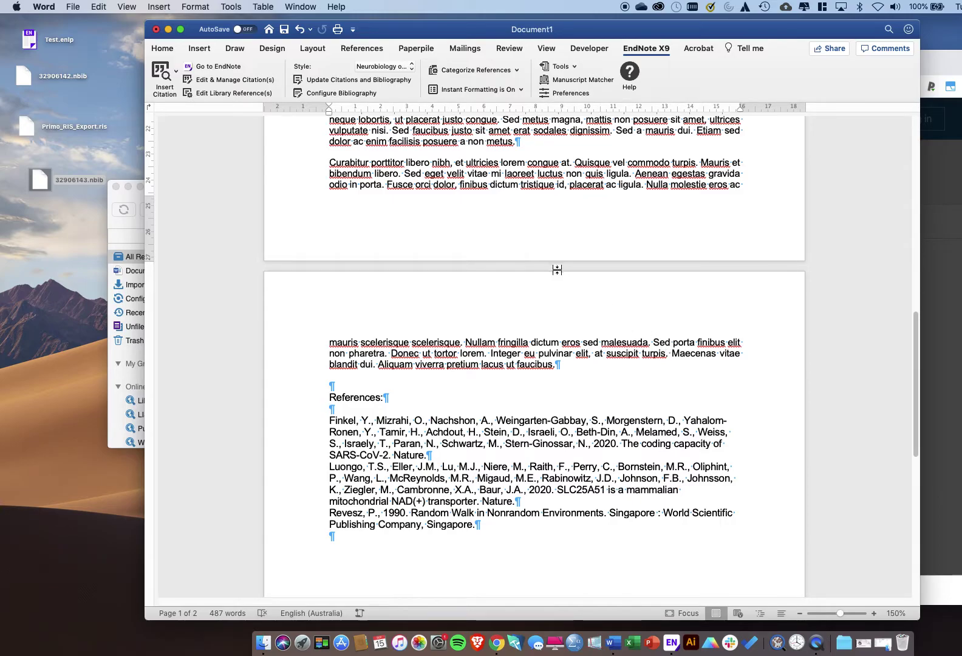
- Insert "as mentioned by", the cited first author's surname and "et al." before the citation ending the first paragraph
scroll(557, 270, up, 10)
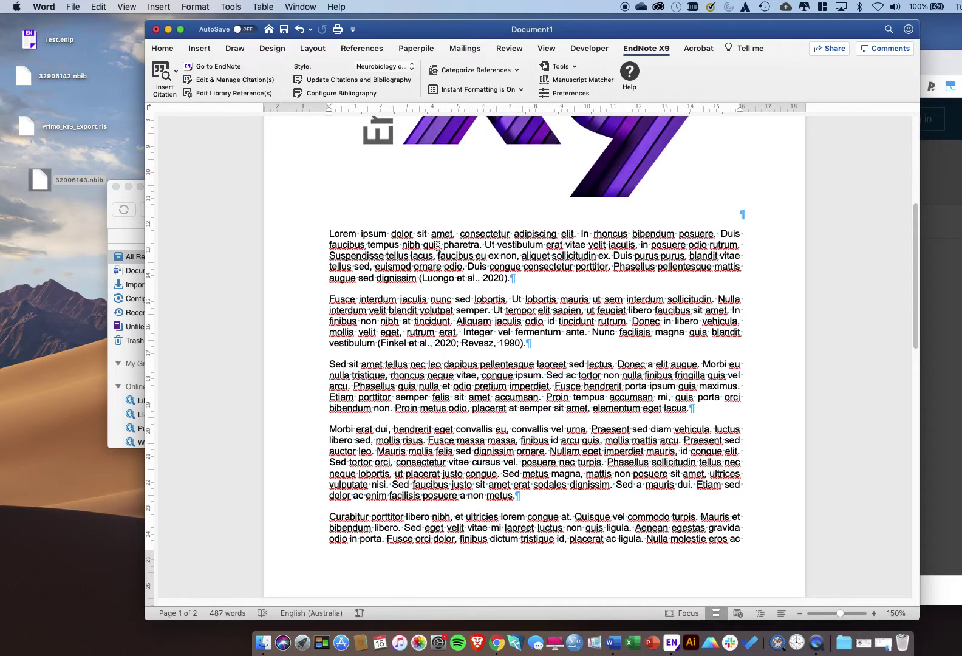
text(as)
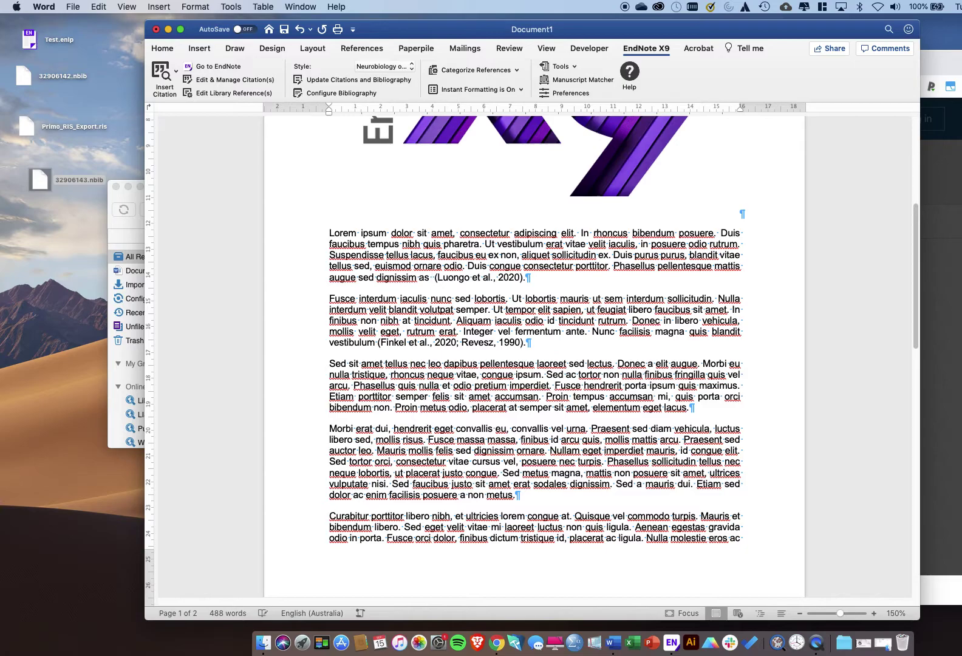
text(mentioned)
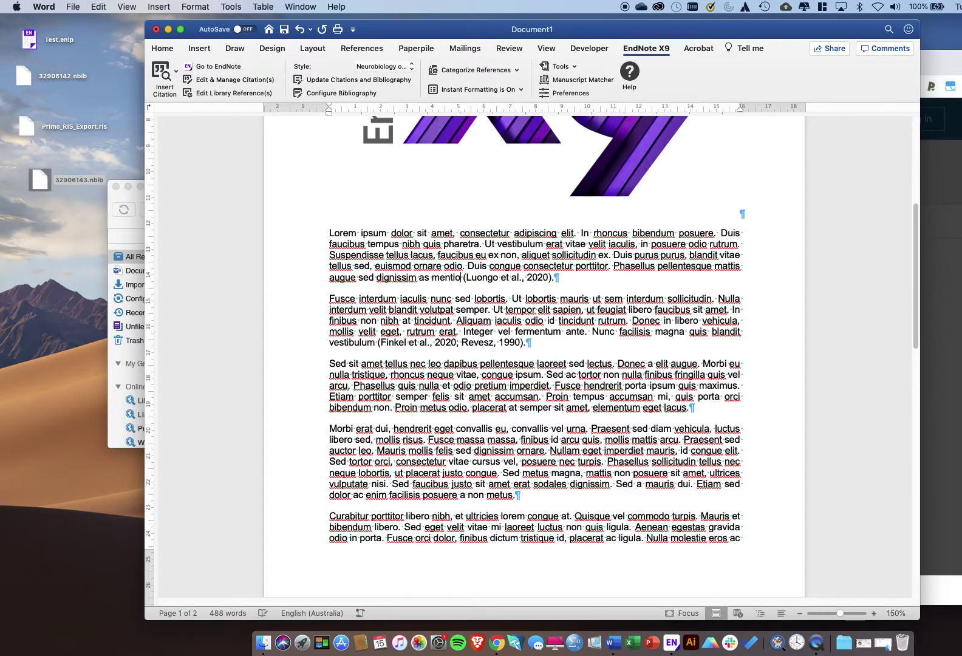
text( by Luo)
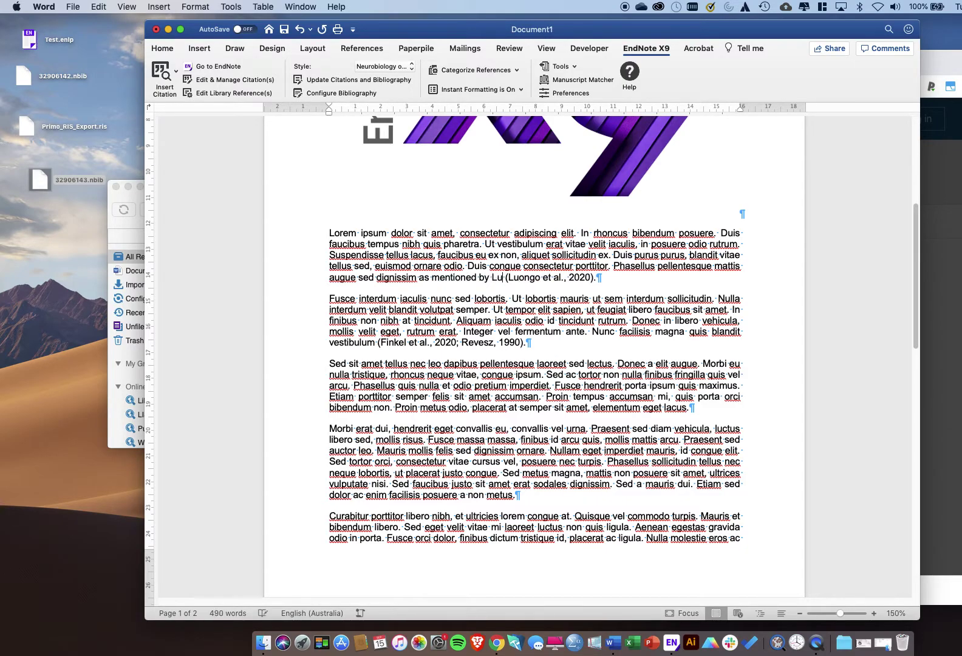
text(n)
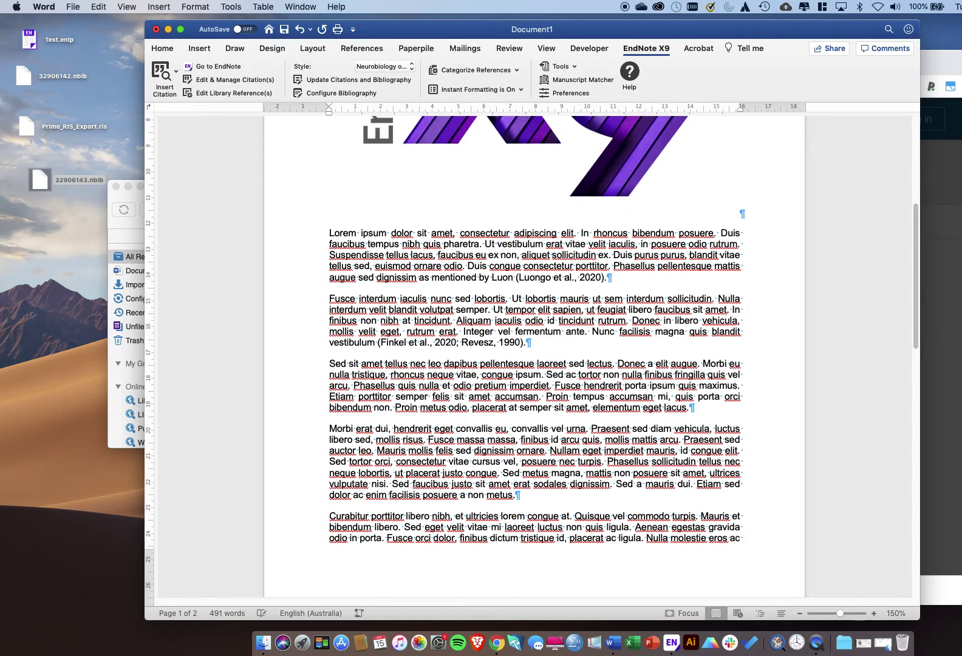
text(go et al.)
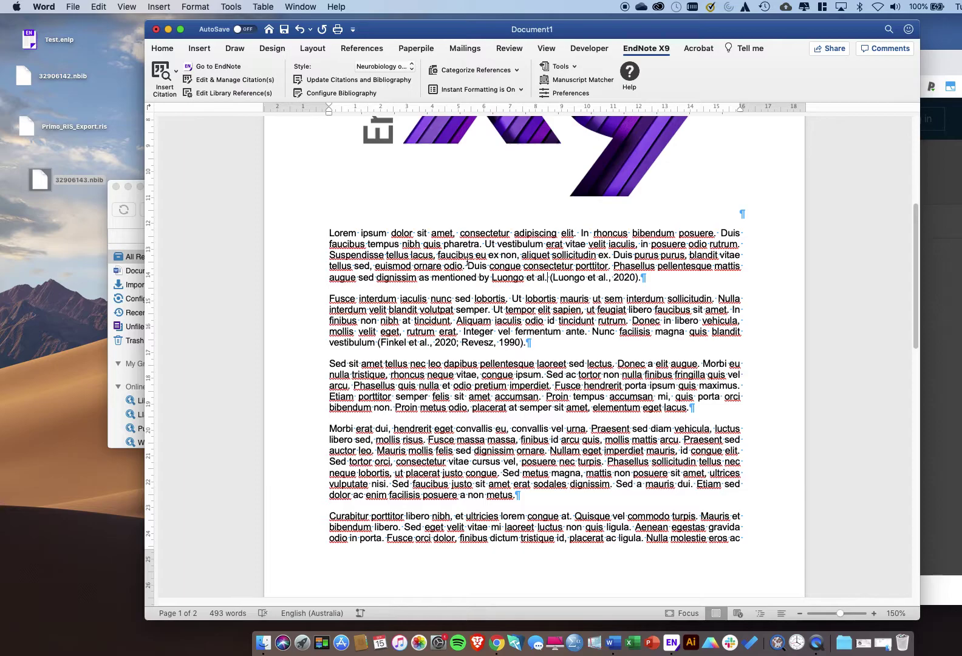
- Exclude the author from the first paragraph's citation and check the reference list at the document's end
right_click(620, 278)
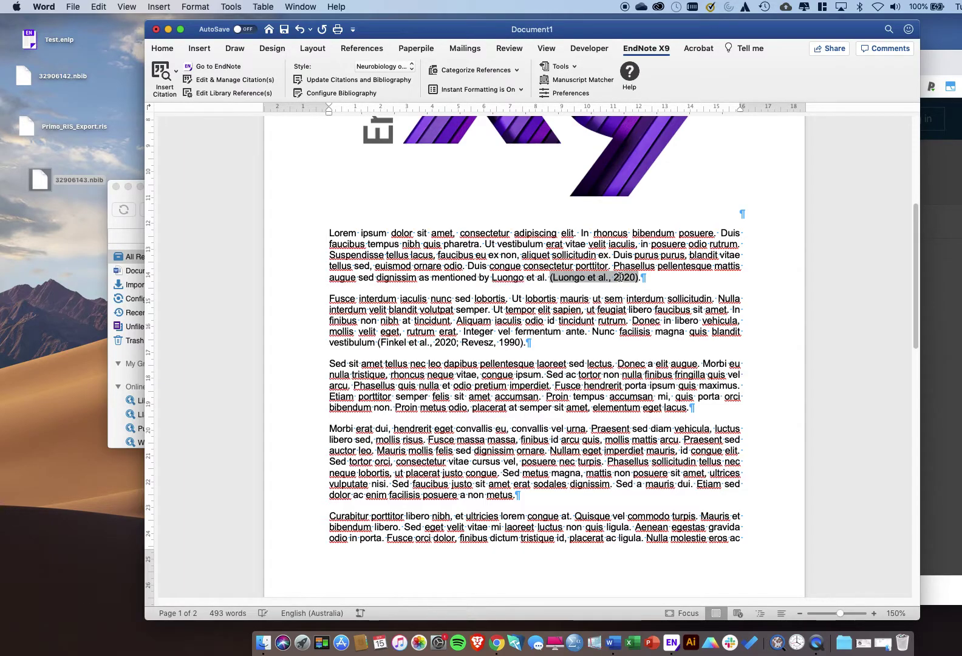
click(580, 278)
right_click(587, 280)
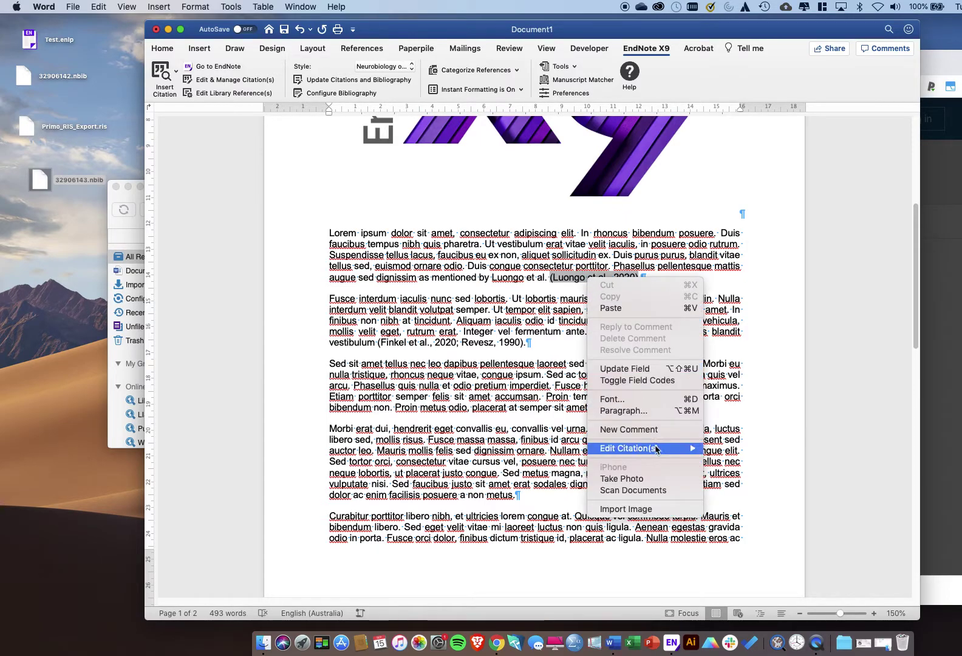
mouse_move(655, 449)
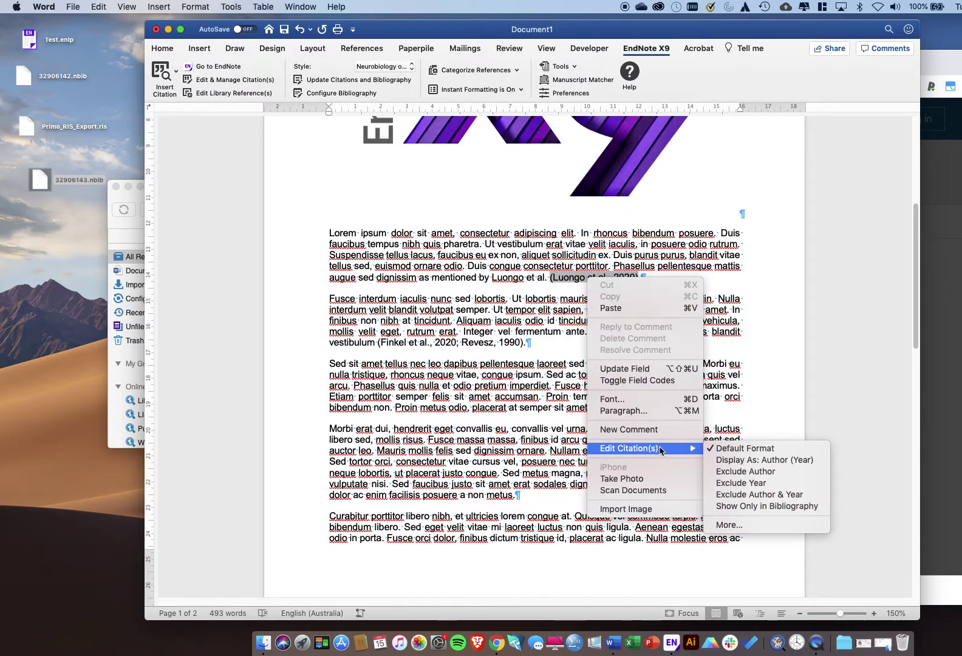
click(759, 472)
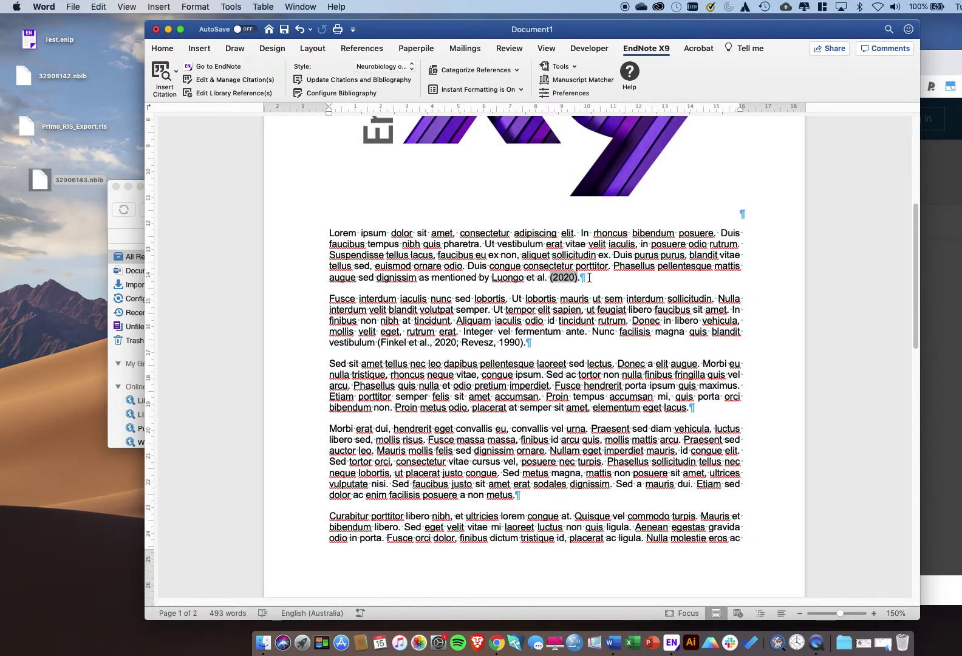
scroll(589, 277, down, 15)
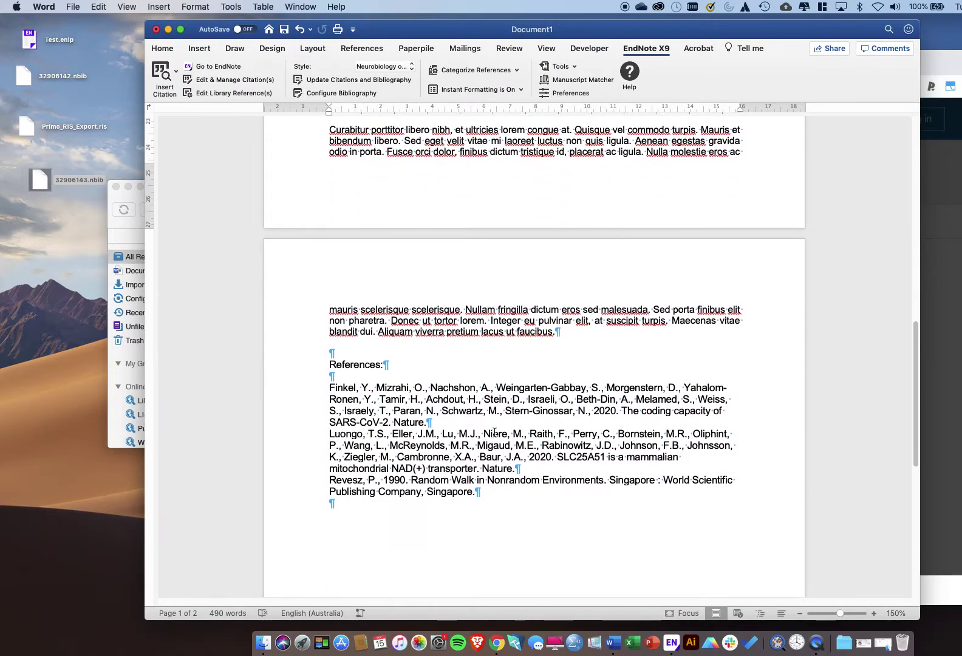
scroll(493, 432, up, 15)
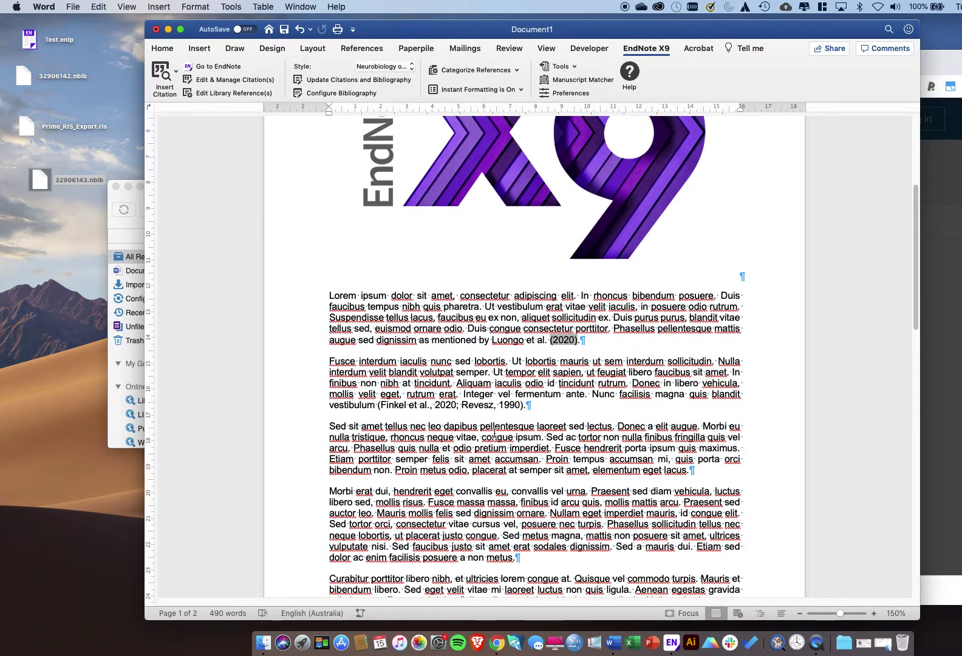
click(437, 405)
right_click(434, 406)
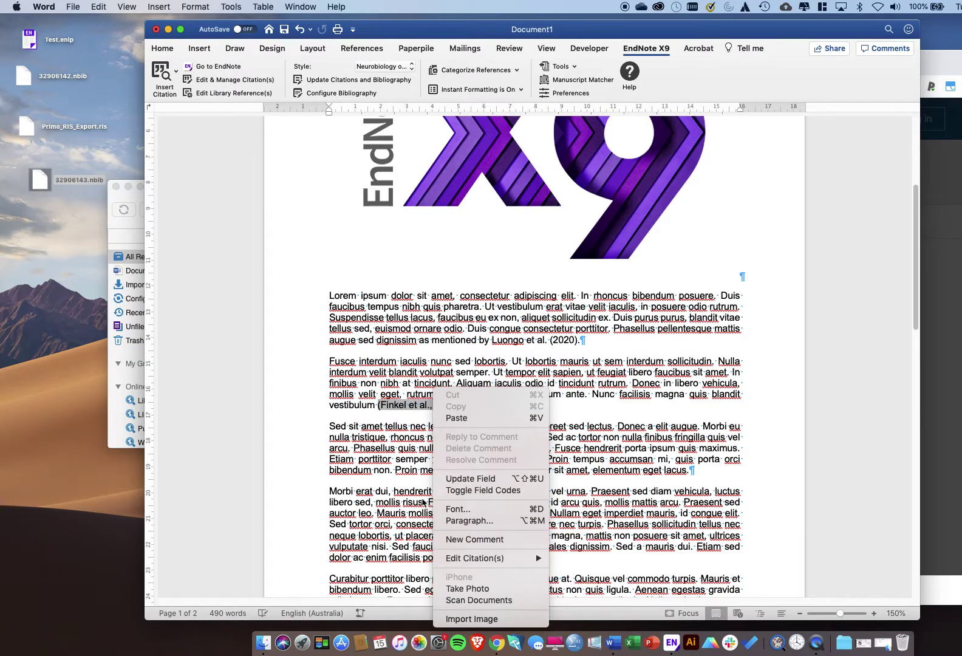
click(404, 423)
double_click(406, 404)
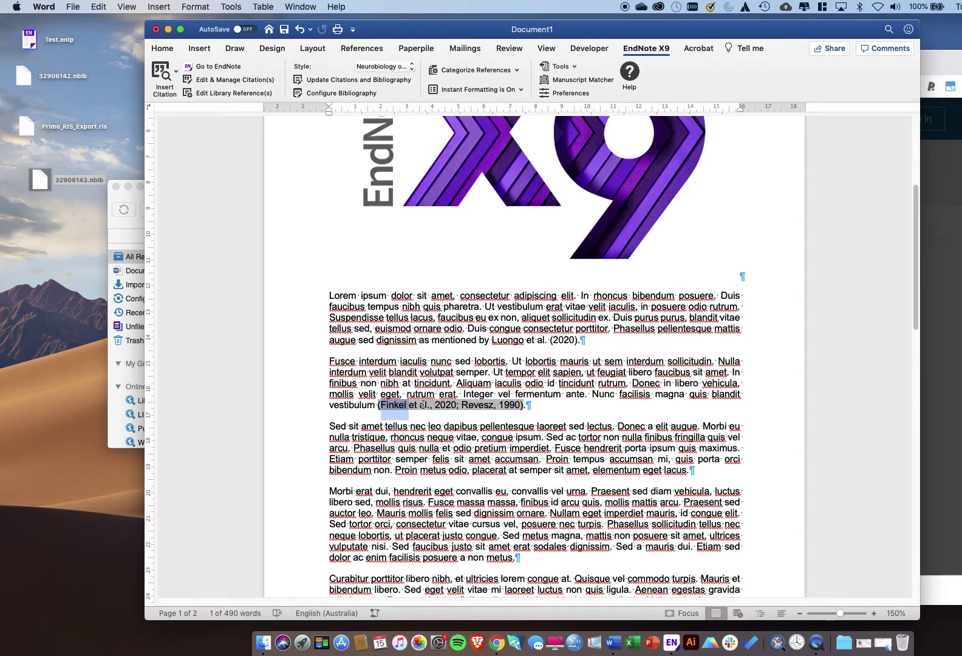
double_click(423, 405)
click(424, 405)
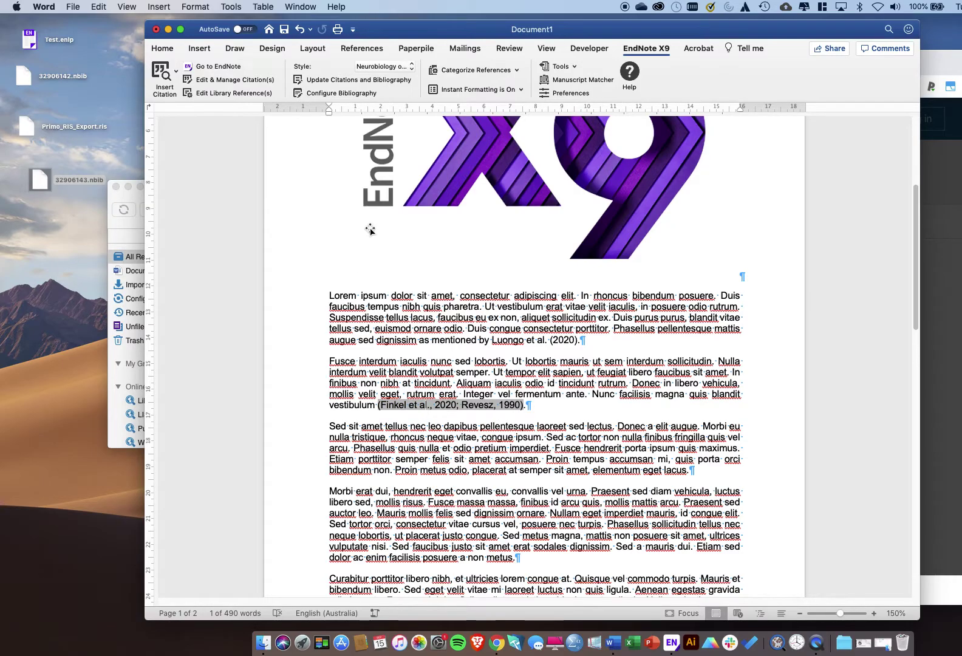
- Add the prefix "As reviewed in" to the first reference of the two-reference citation in the second paragraph
right_click(471, 408)
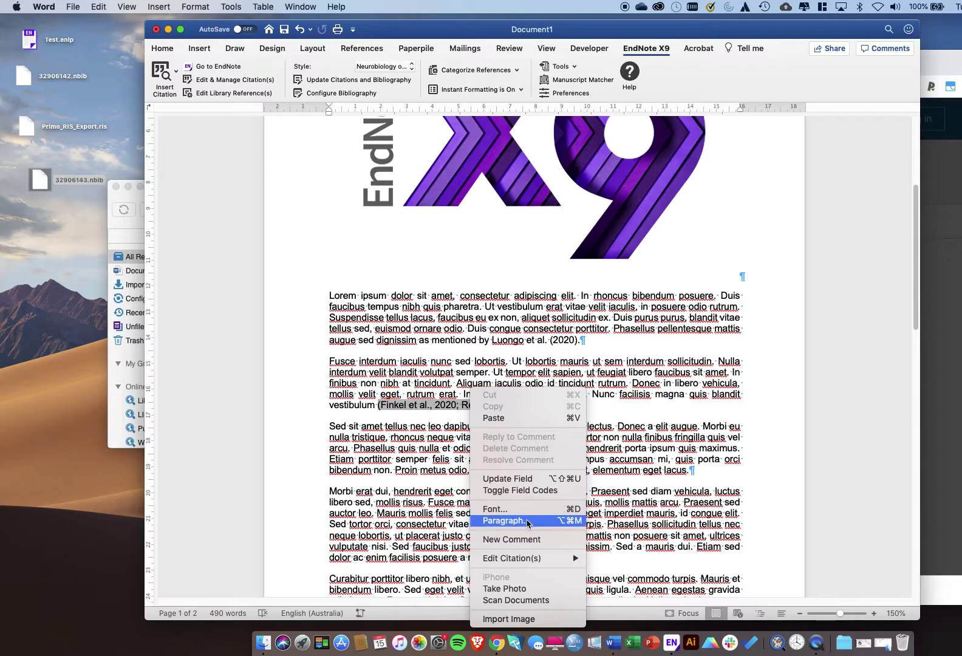
mouse_move(532, 558)
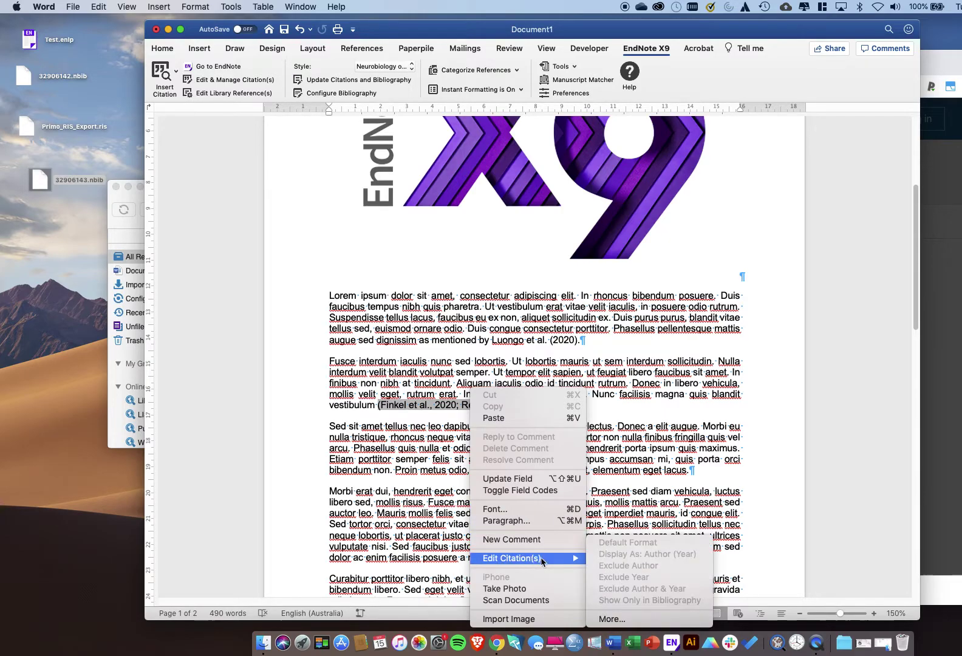
click(610, 619)
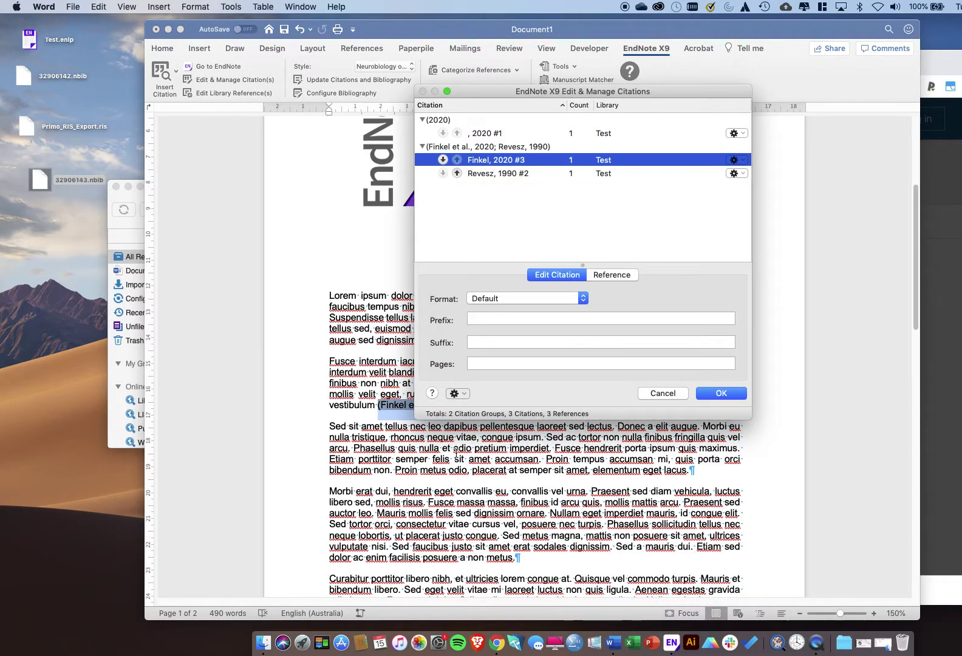
drag(494, 90, 620, 89)
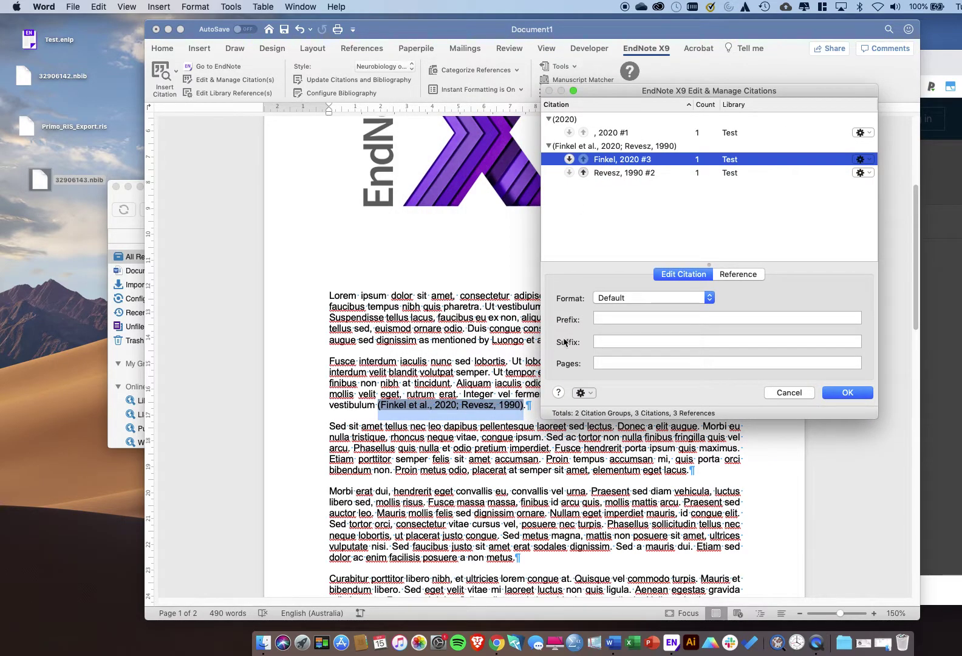
click(602, 318)
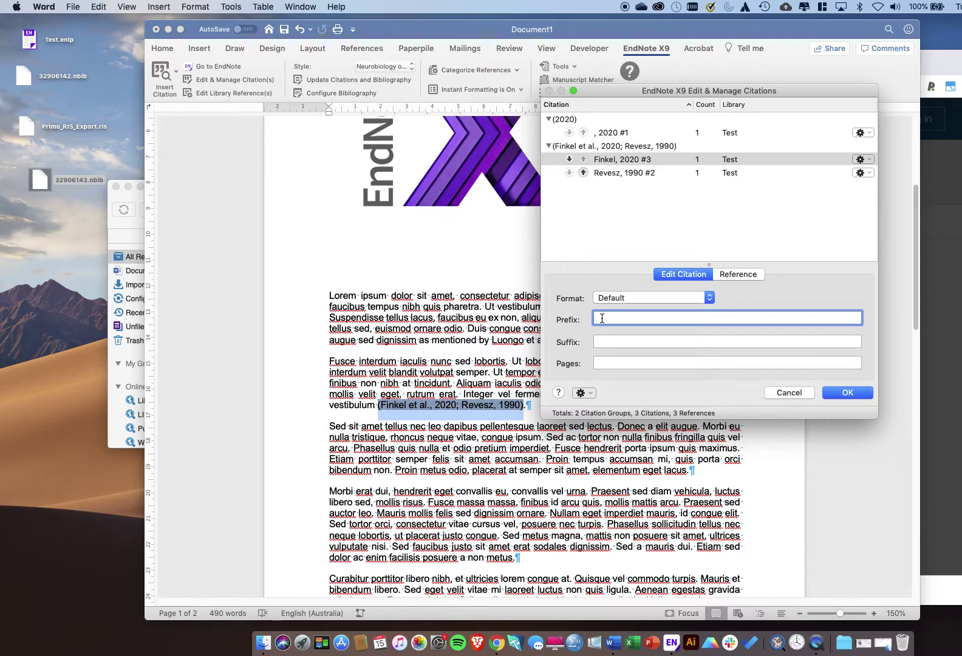
text(As reviweed in)
click(856, 393)
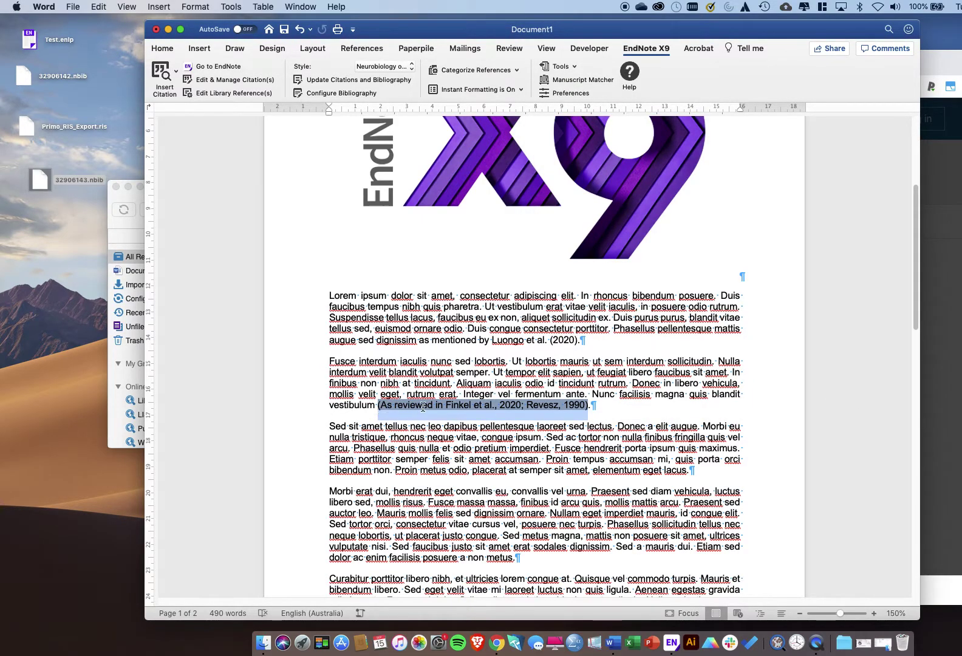
- Open the detailed citation editor for the two-reference citation and examine the settings of each reference cited in the document
click(578, 408)
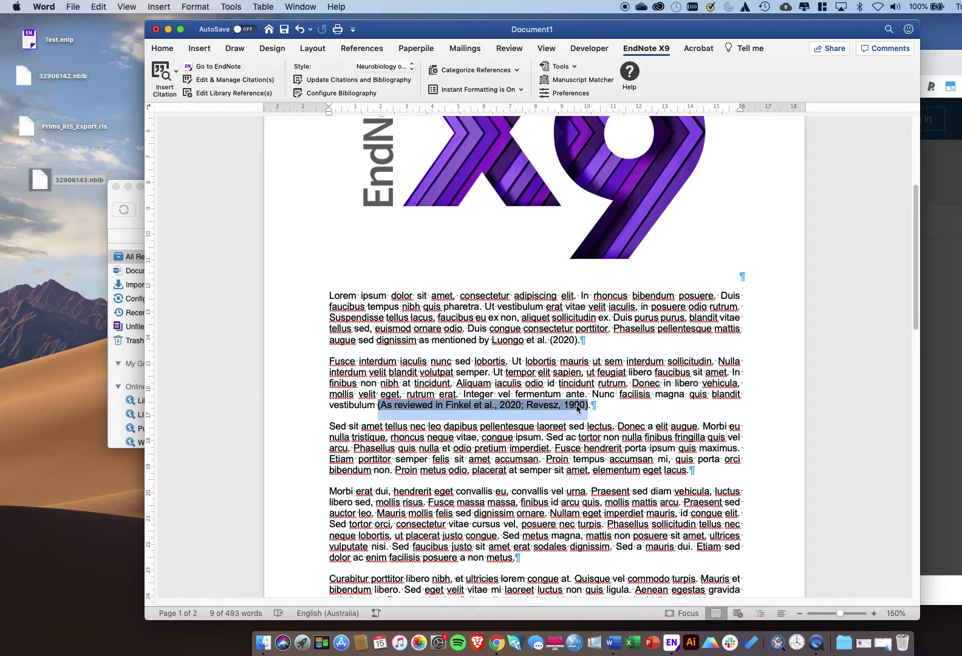
right_click(491, 405)
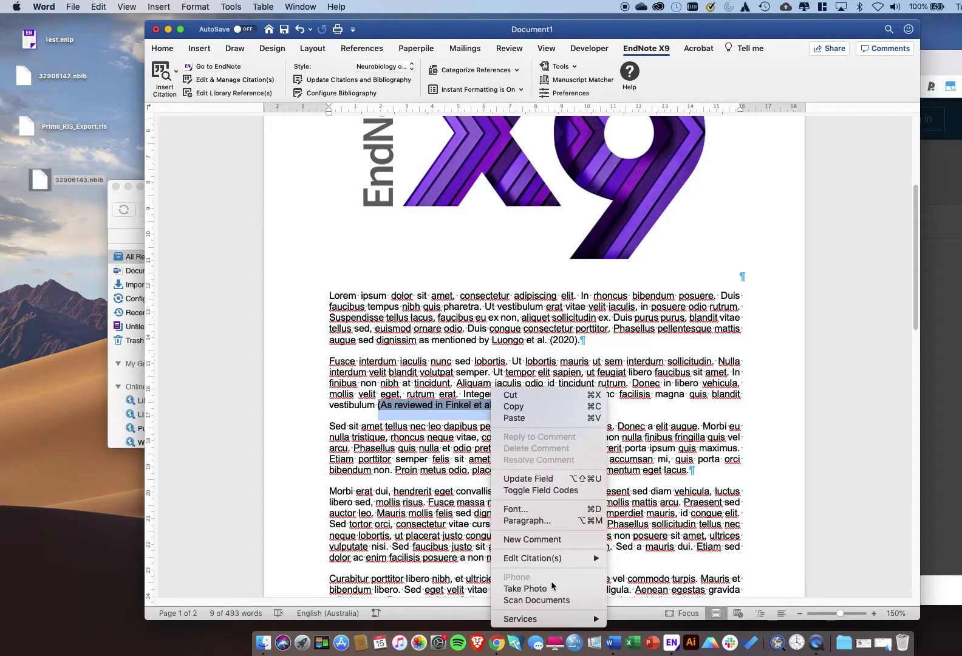
mouse_move(559, 558)
click(651, 617)
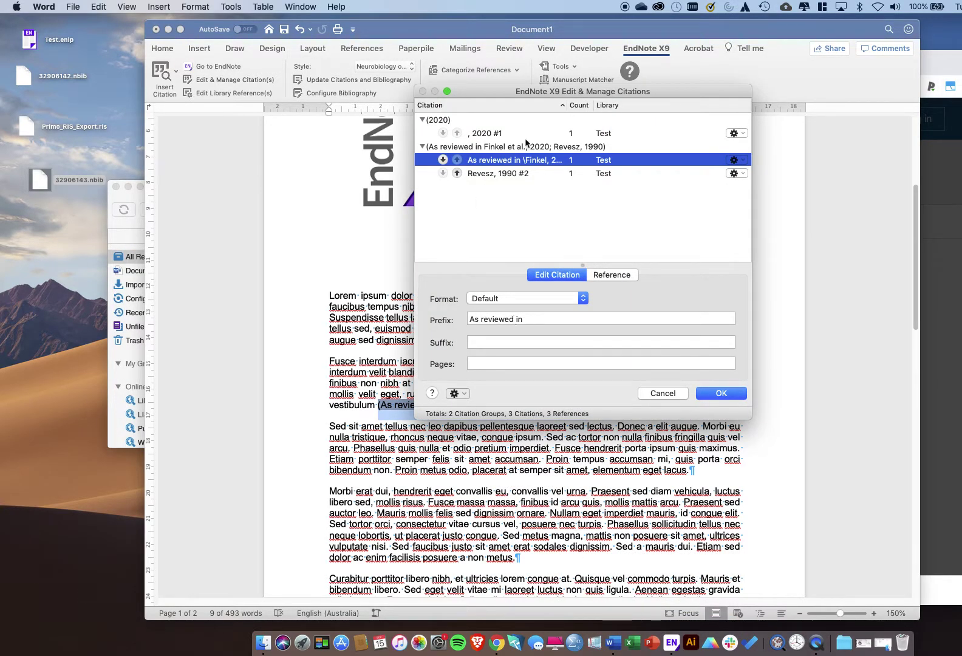
drag(493, 90, 612, 141)
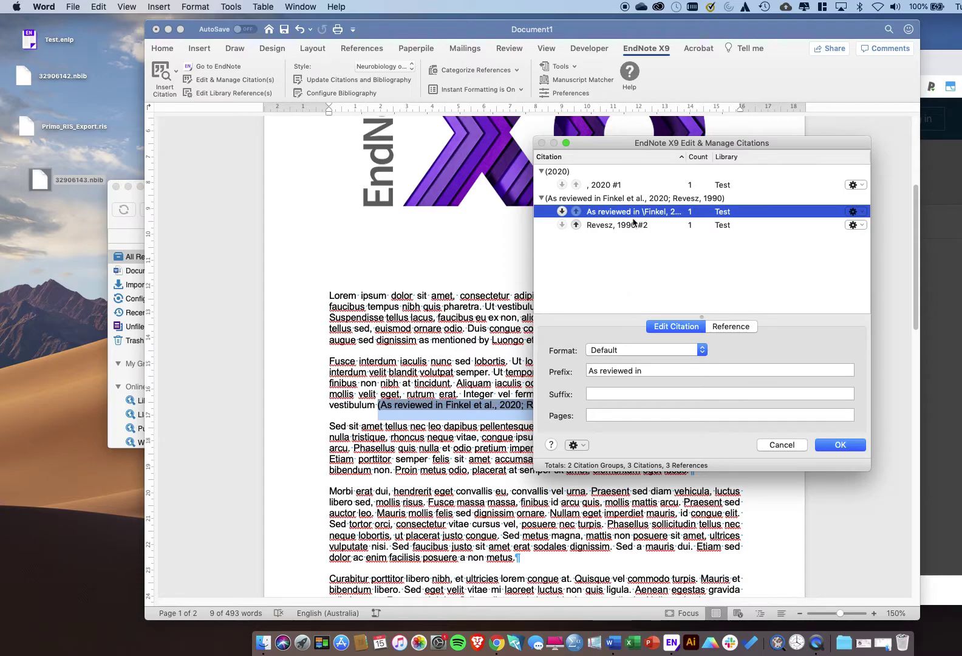
click(599, 186)
drag(628, 142, 776, 102)
click(774, 170)
click(768, 183)
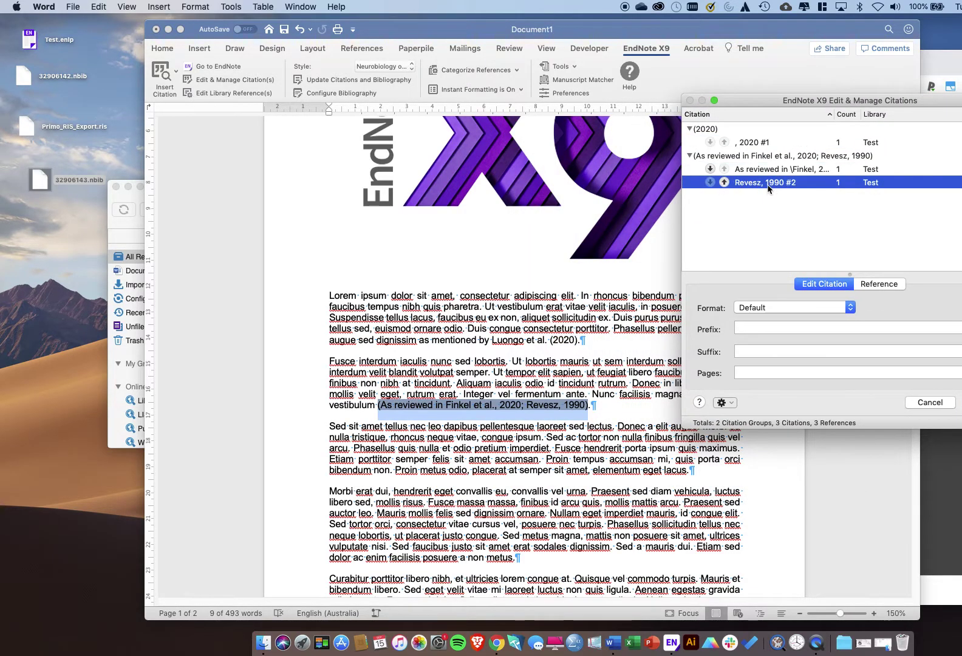
click(734, 144)
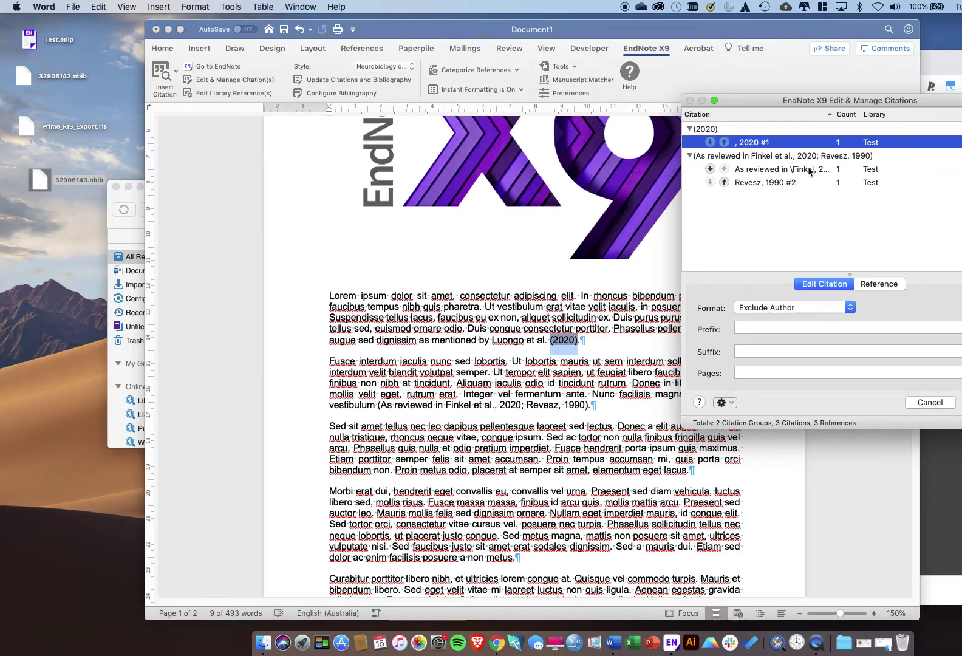
- Try moving the 1990 reference ahead of the prefixed 2020 reference within the two-reference citation, and restore their order
drag(782, 104, 657, 154)
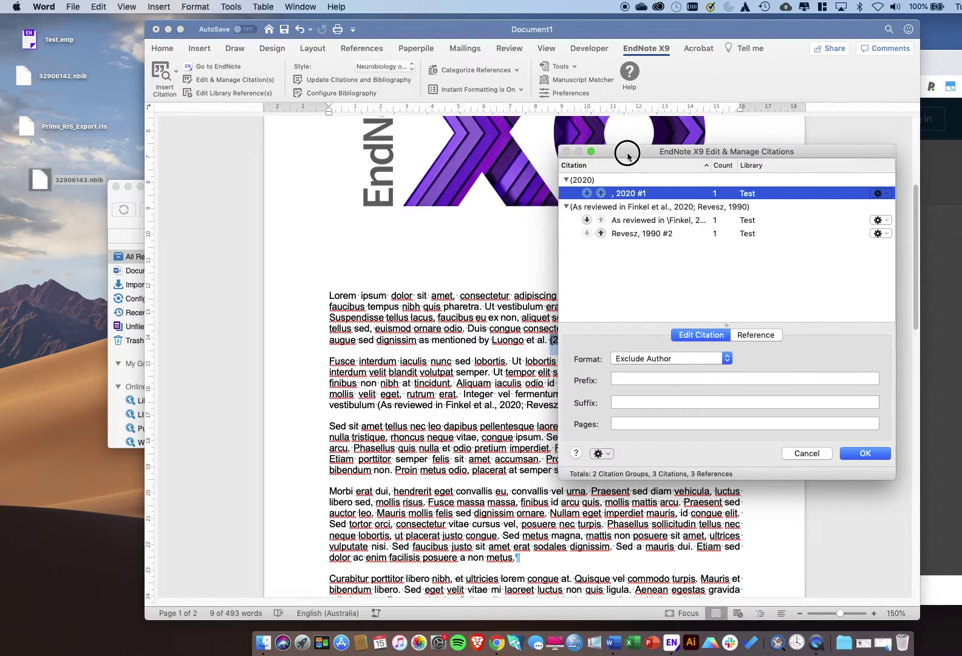
drag(623, 152, 682, 81)
click(659, 163)
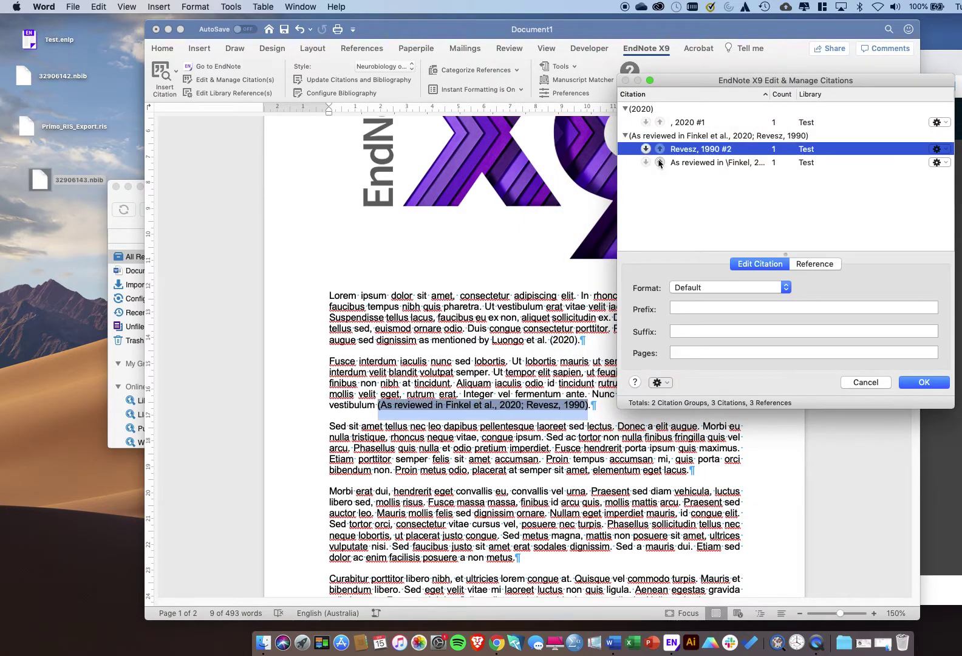
click(646, 149)
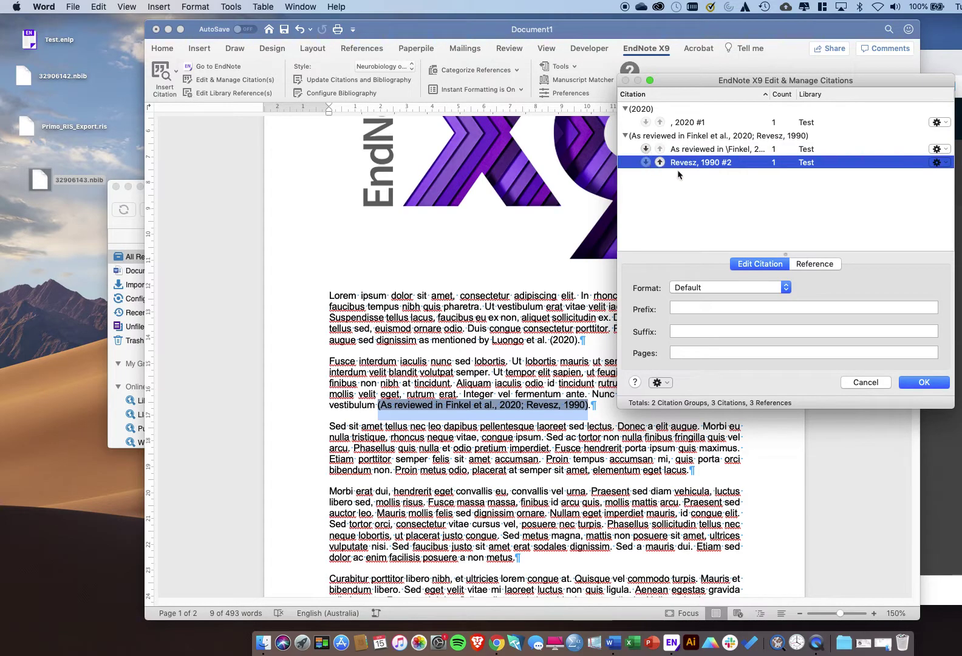